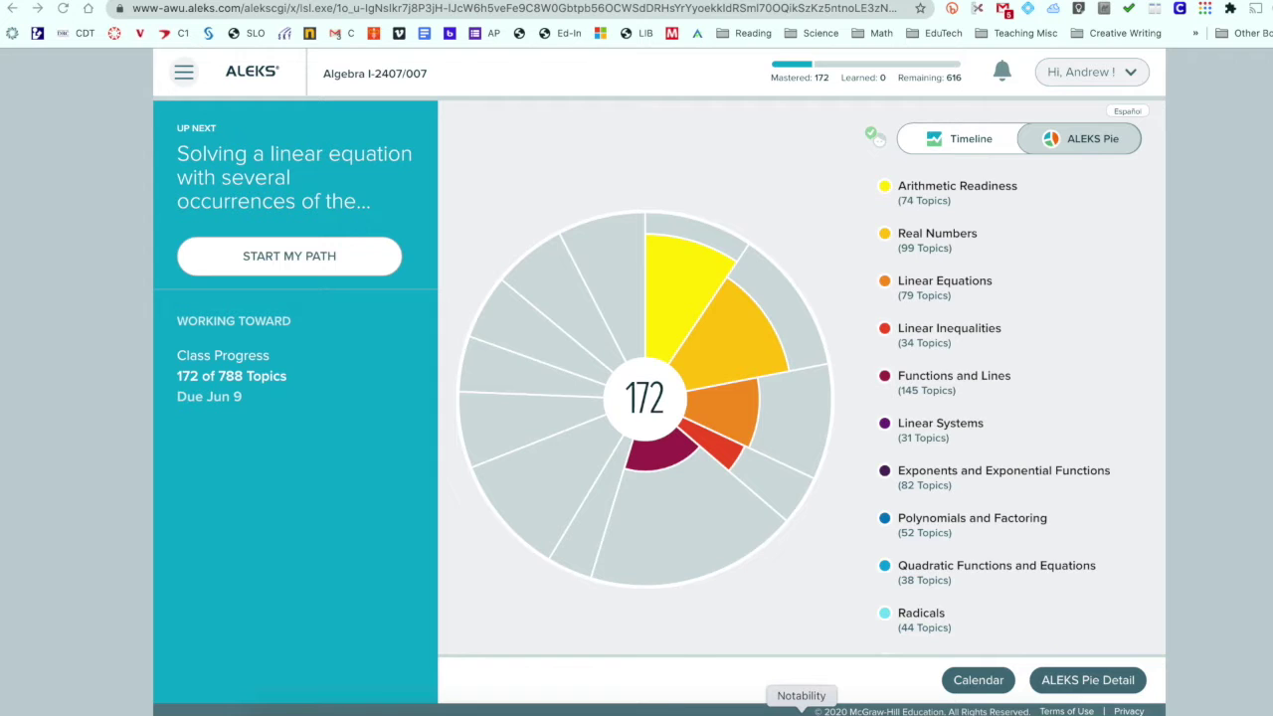
# - Check the Real Numbers and Linear Equations progress in the ALEKS pie, and start the learning path
pyautogui.click(759, 343)
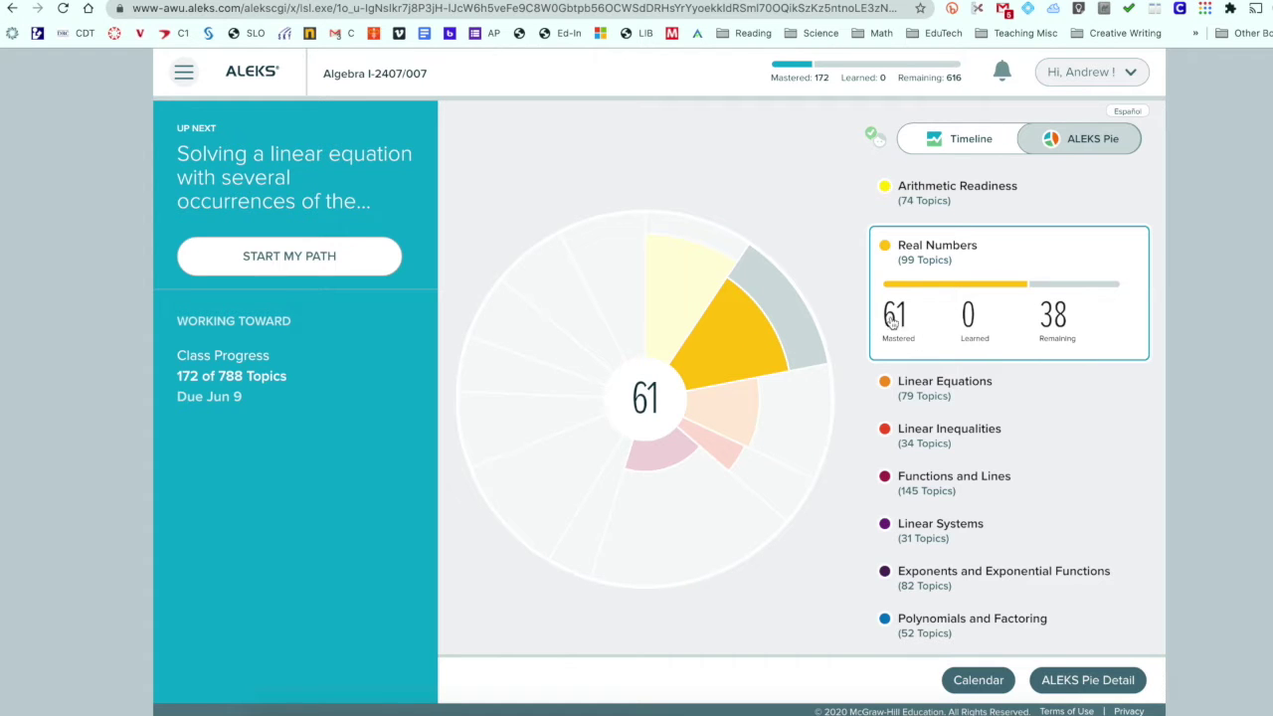
pyautogui.click(762, 412)
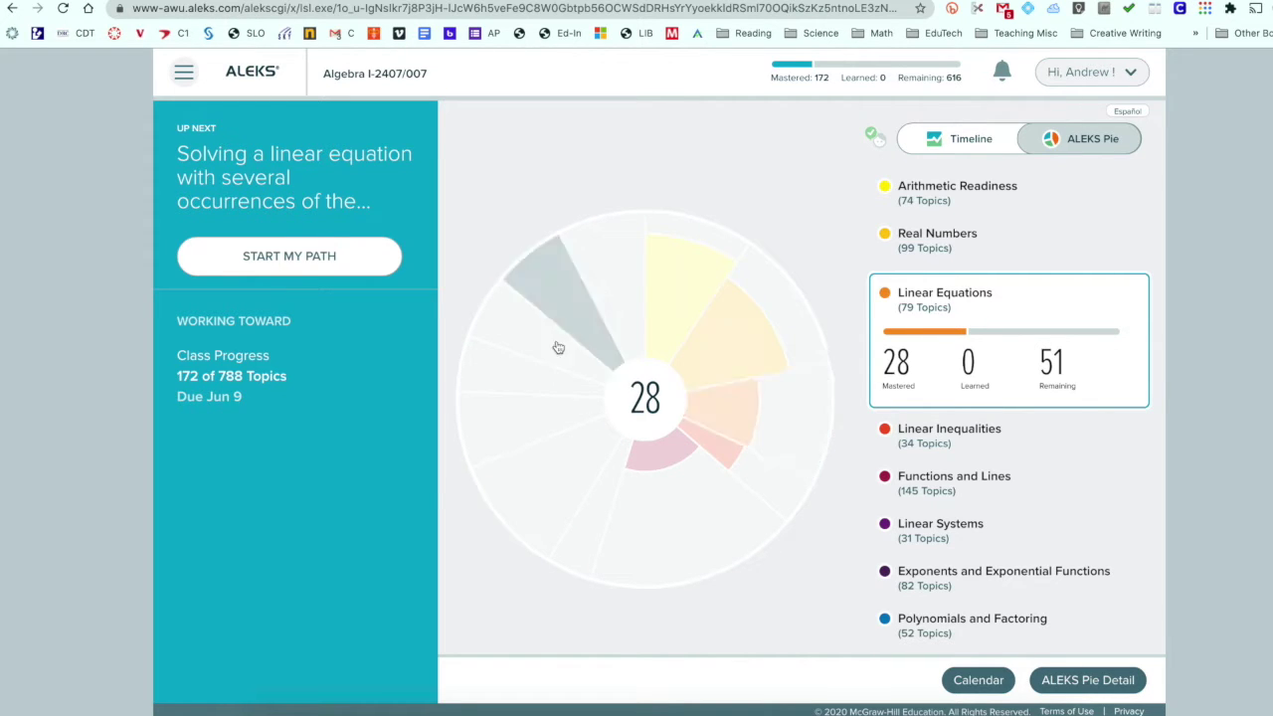
pyautogui.click(291, 257)
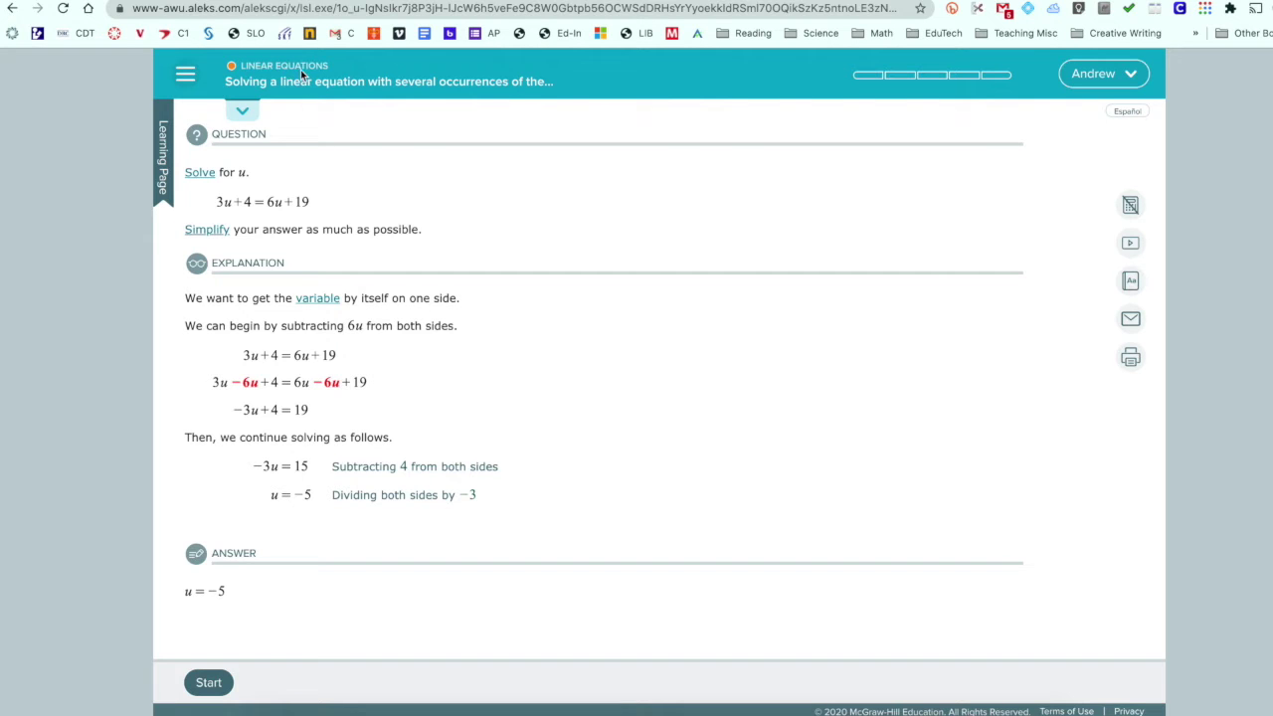
# - Browse the Ready to Learn topic cards above the lesson, and return to the linear equation learning page
pyautogui.click(243, 113)
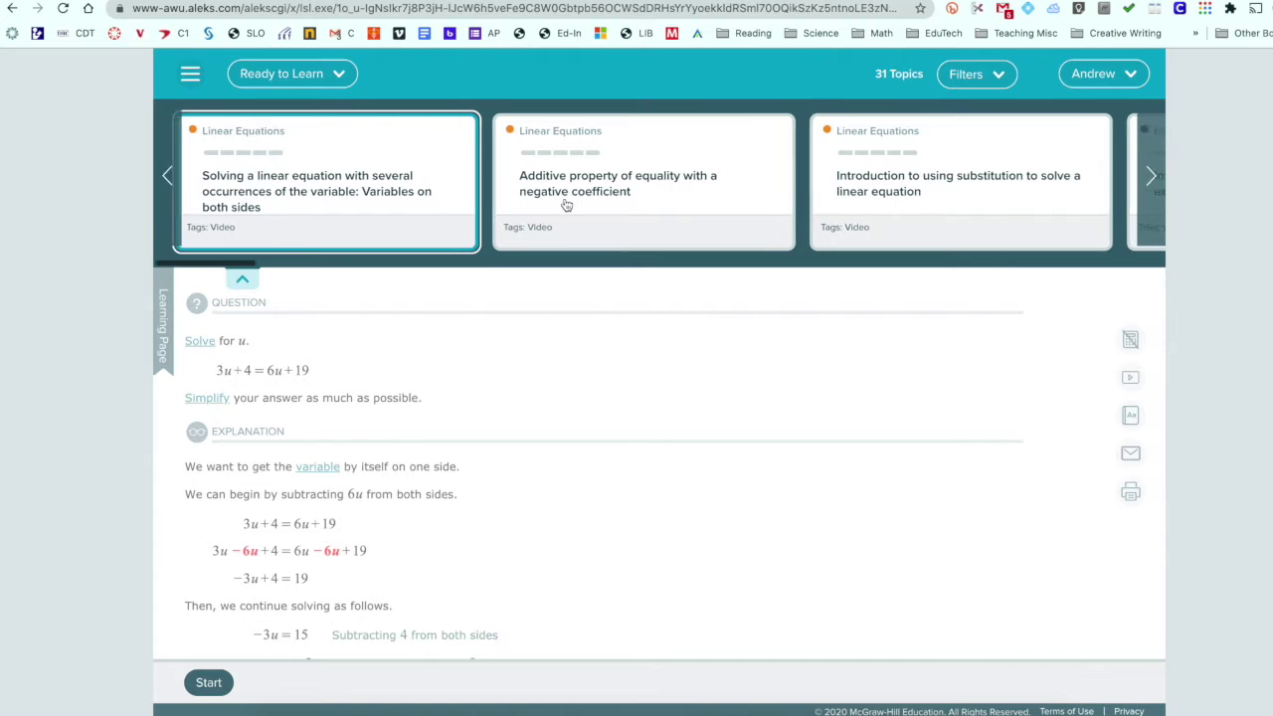
pyautogui.hscroll(3, 565, 204)
pyautogui.hscroll(3, 815, 207)
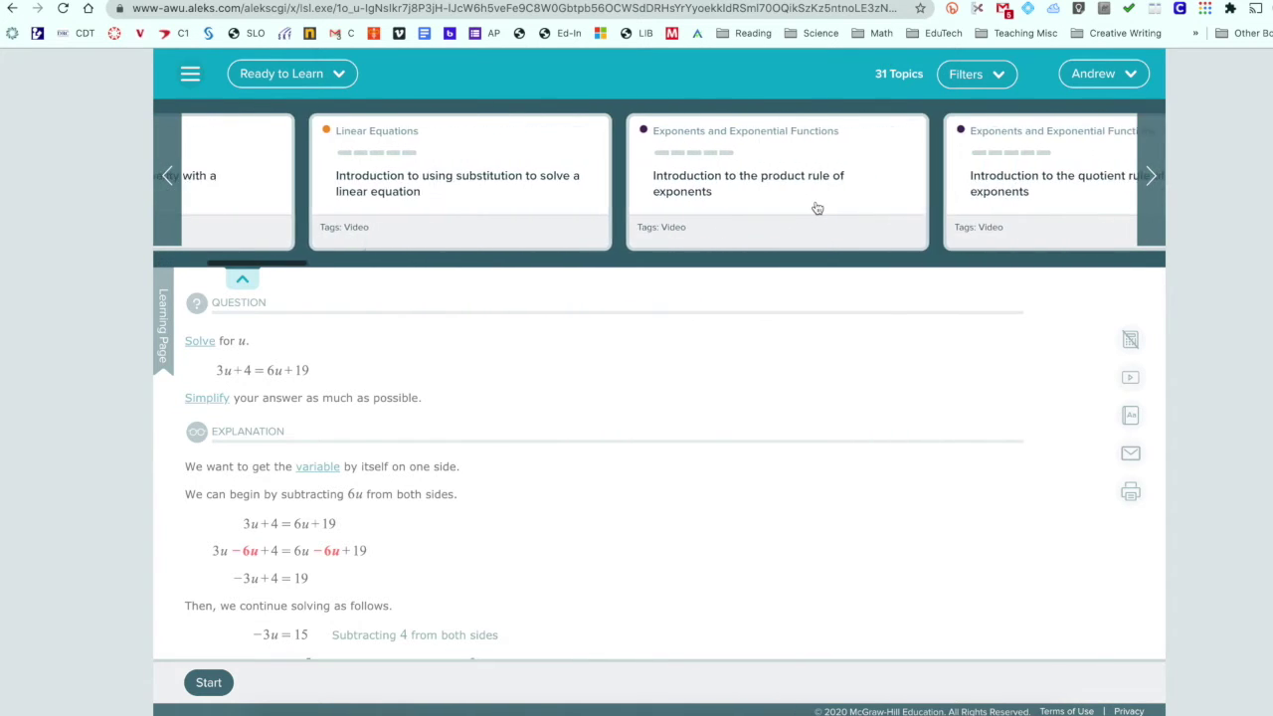
pyautogui.hscroll(-1, 815, 207)
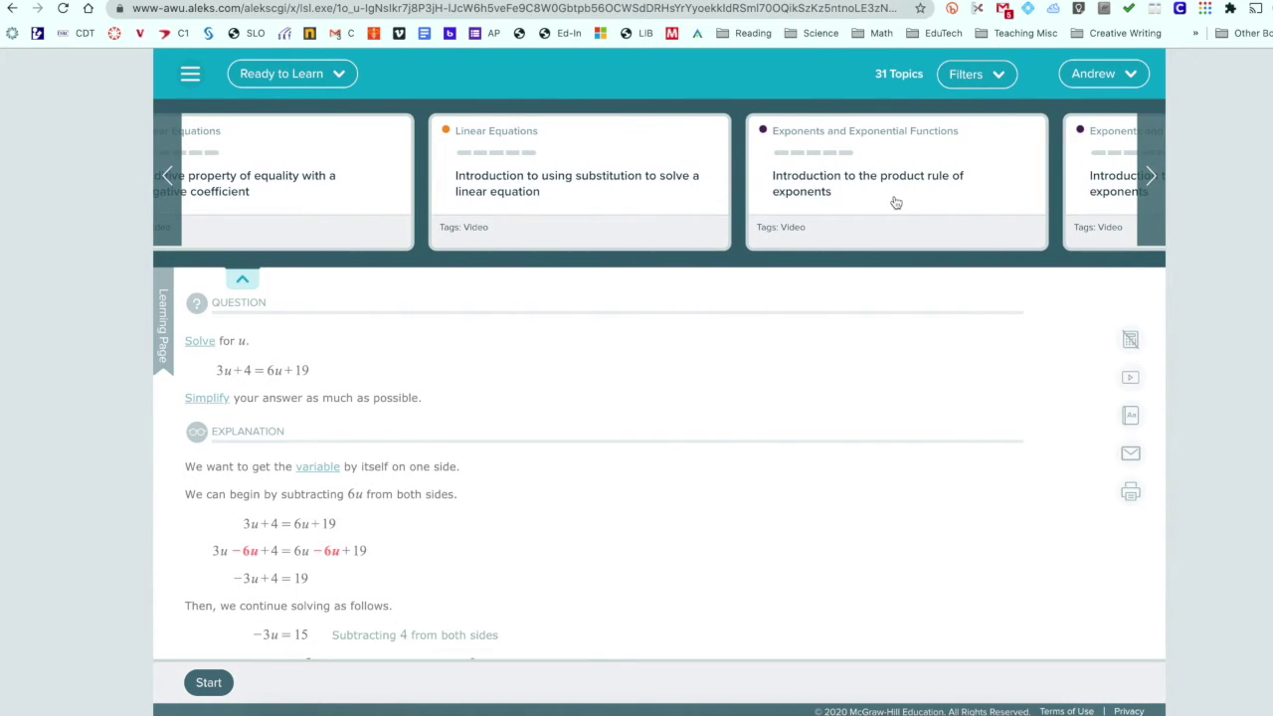
pyautogui.hscroll(4, 893, 205)
pyautogui.hscroll(10, 895, 202)
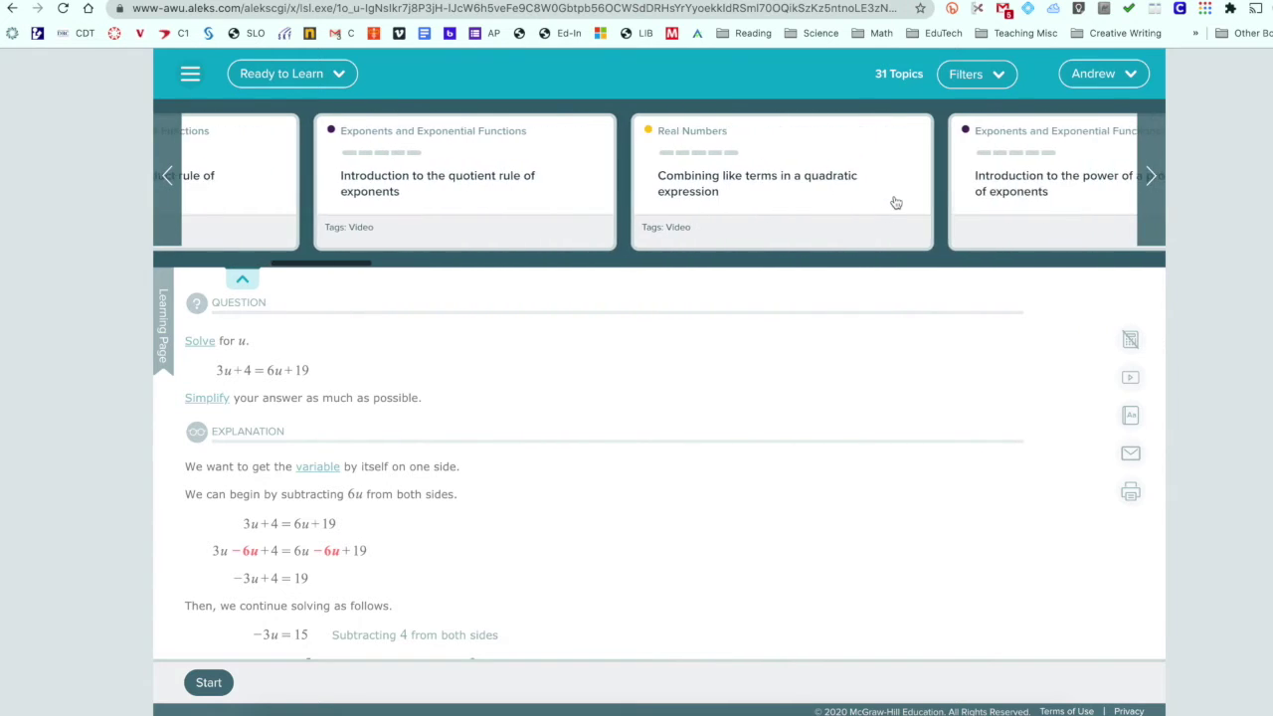
pyautogui.hscroll(8, 895, 202)
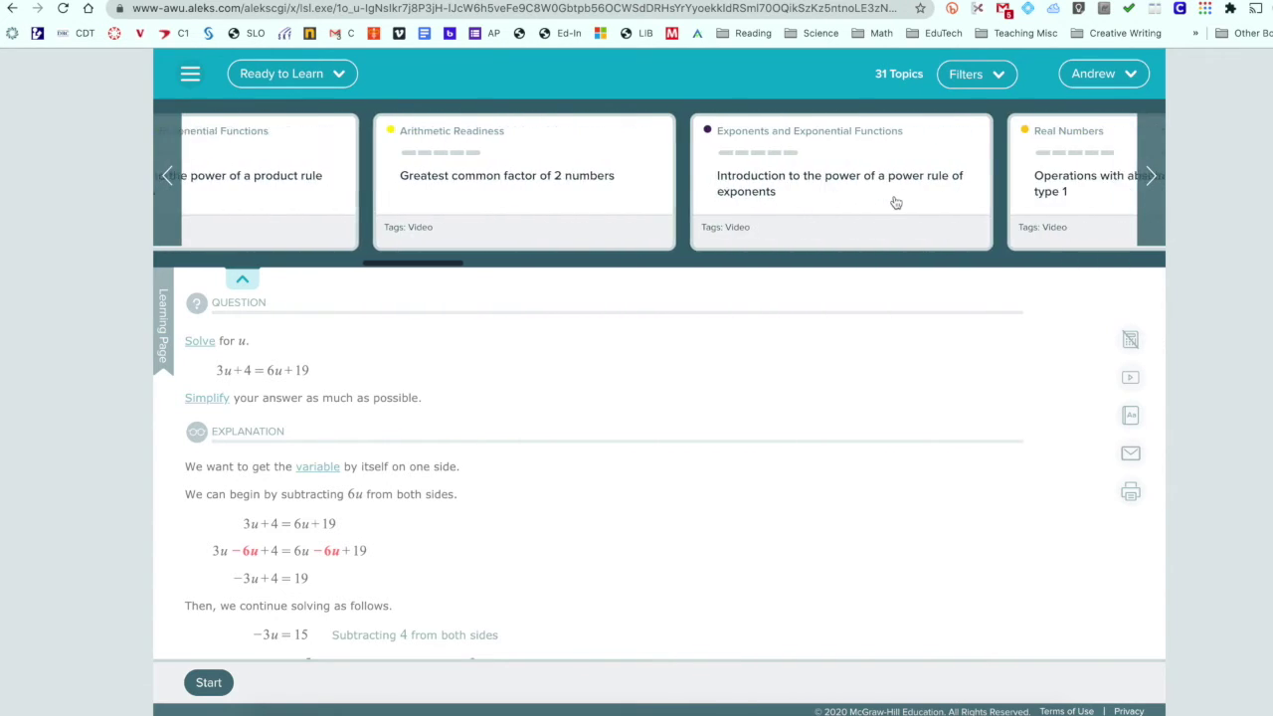
pyautogui.hscroll(4, 895, 202)
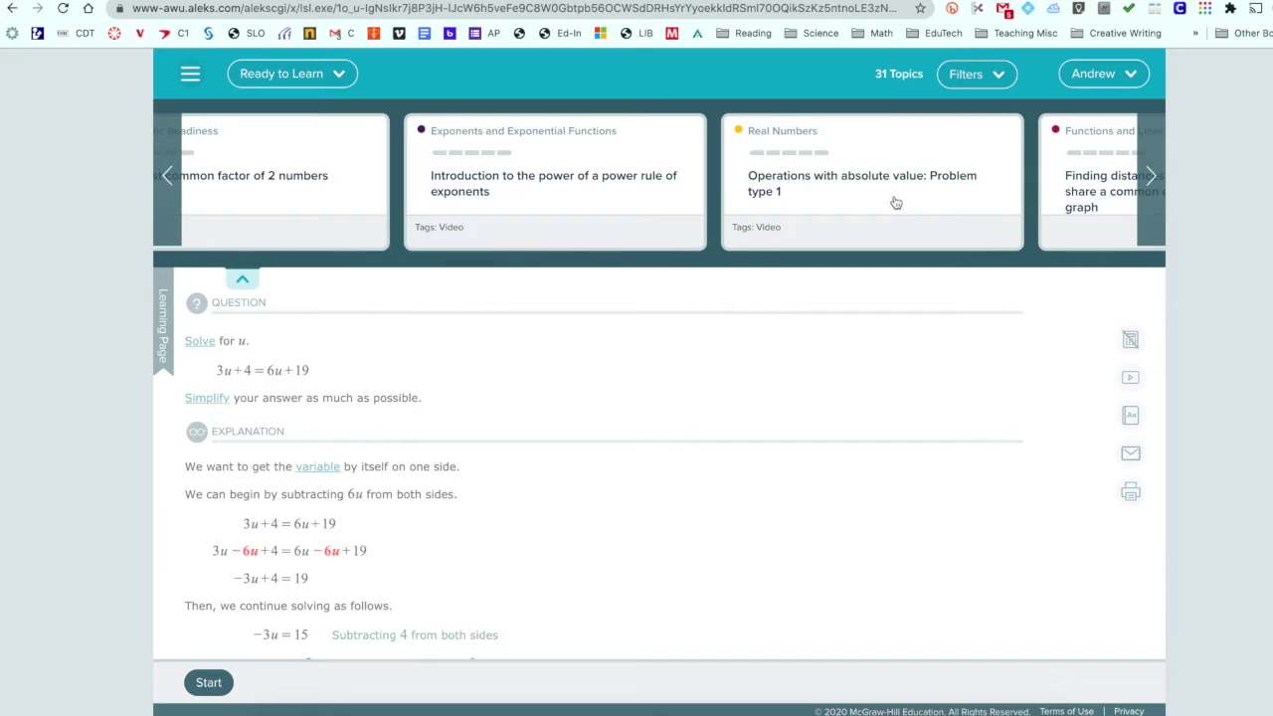
pyautogui.hscroll(10, 895, 201)
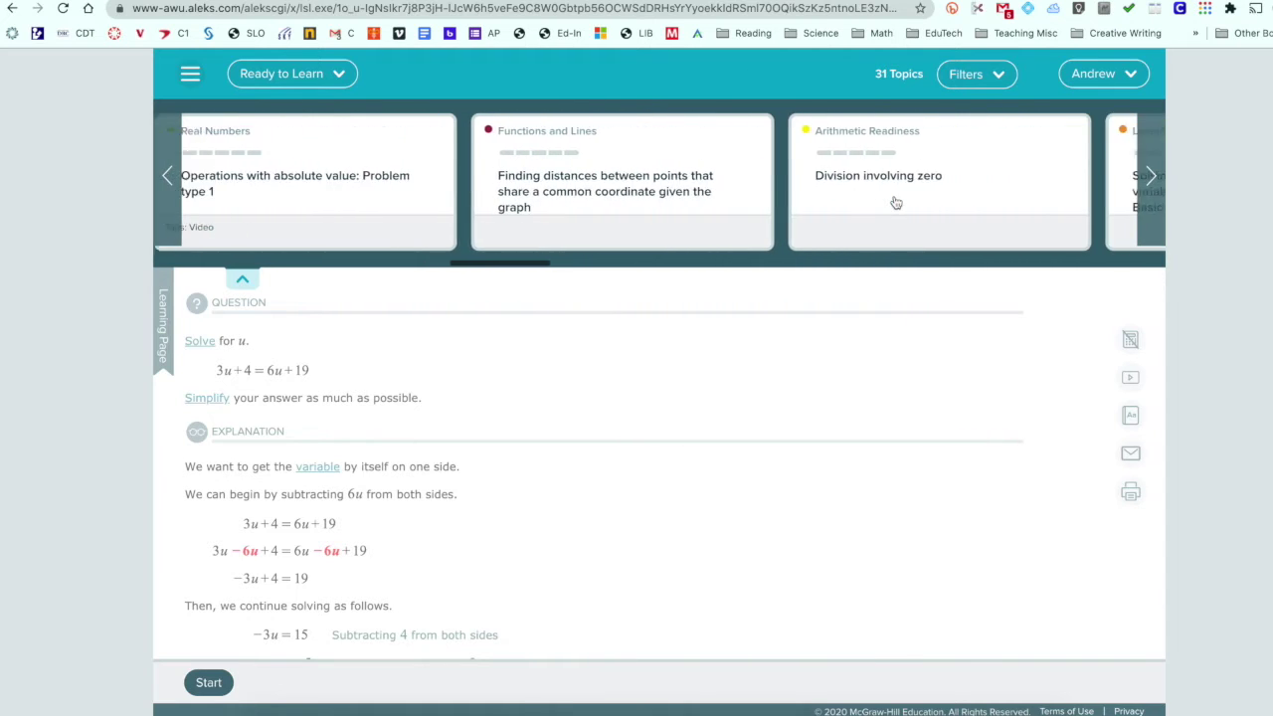
pyautogui.hscroll(-15, 656, 185)
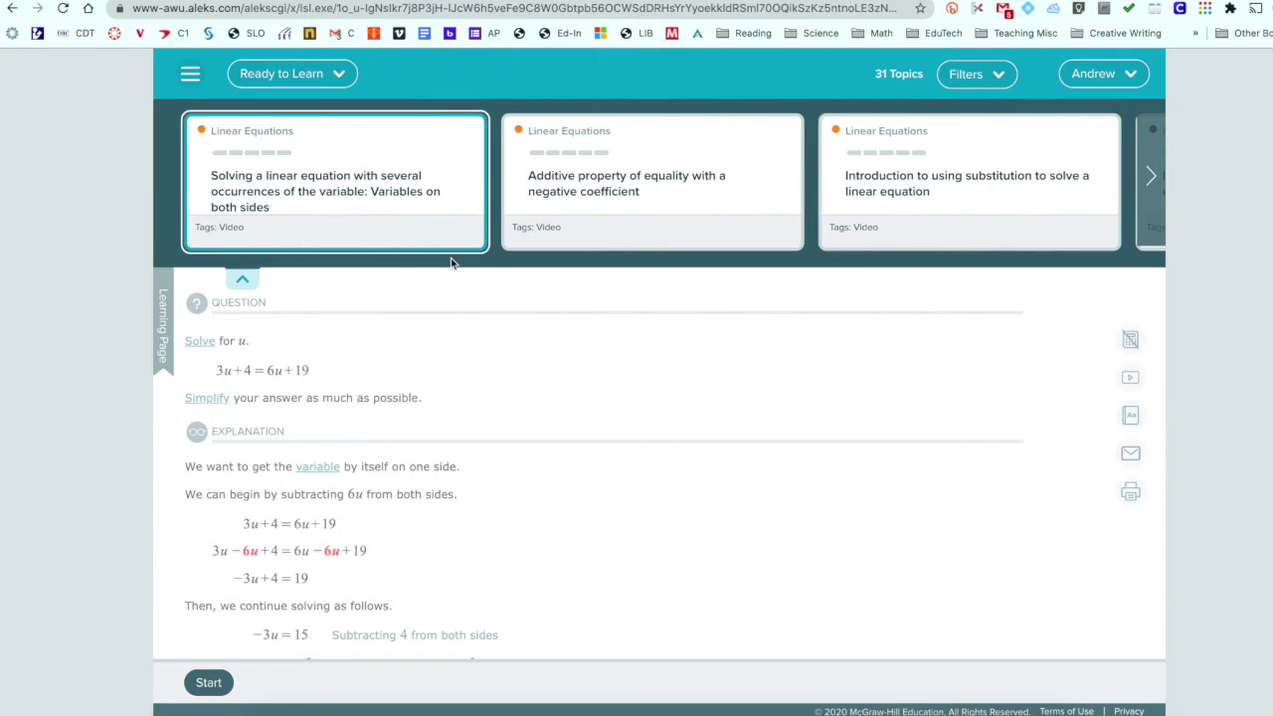
pyautogui.click(241, 281)
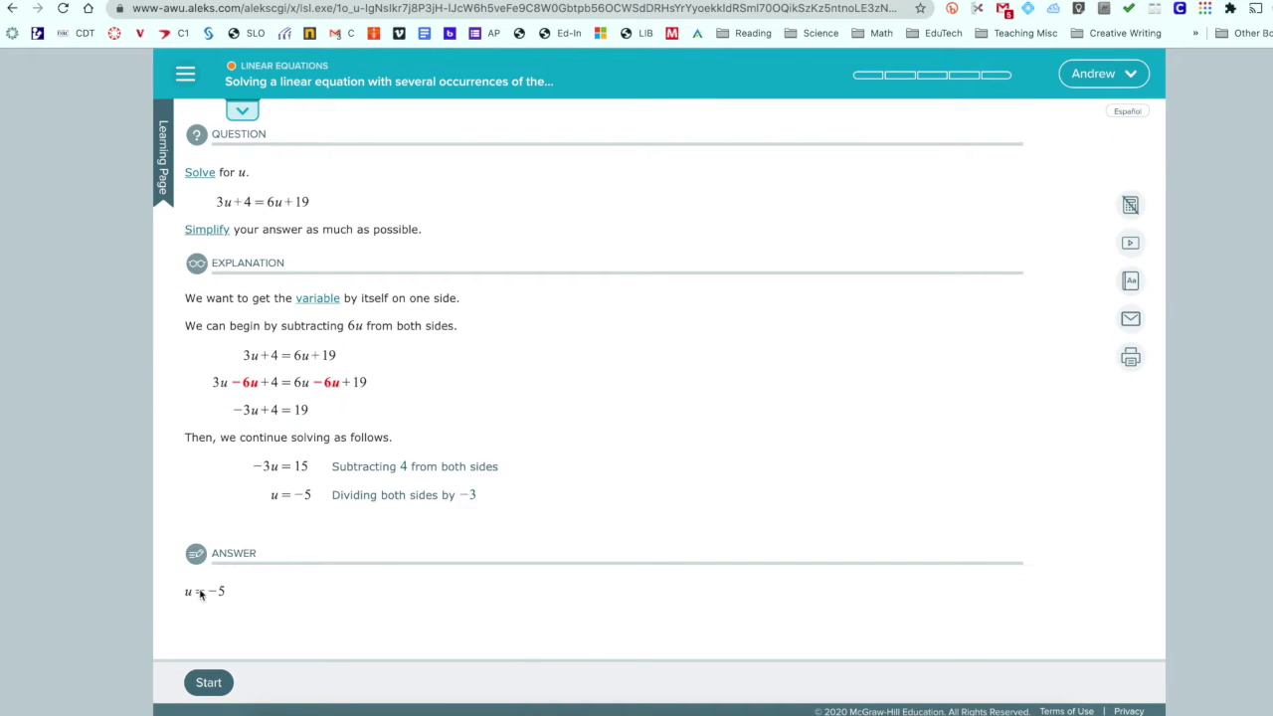
# - Start practising the topic, read the worked explanation for 5u + 23 = 6u + 4u − 17 through its answer, and continue to another problem
pyautogui.click(209, 684)
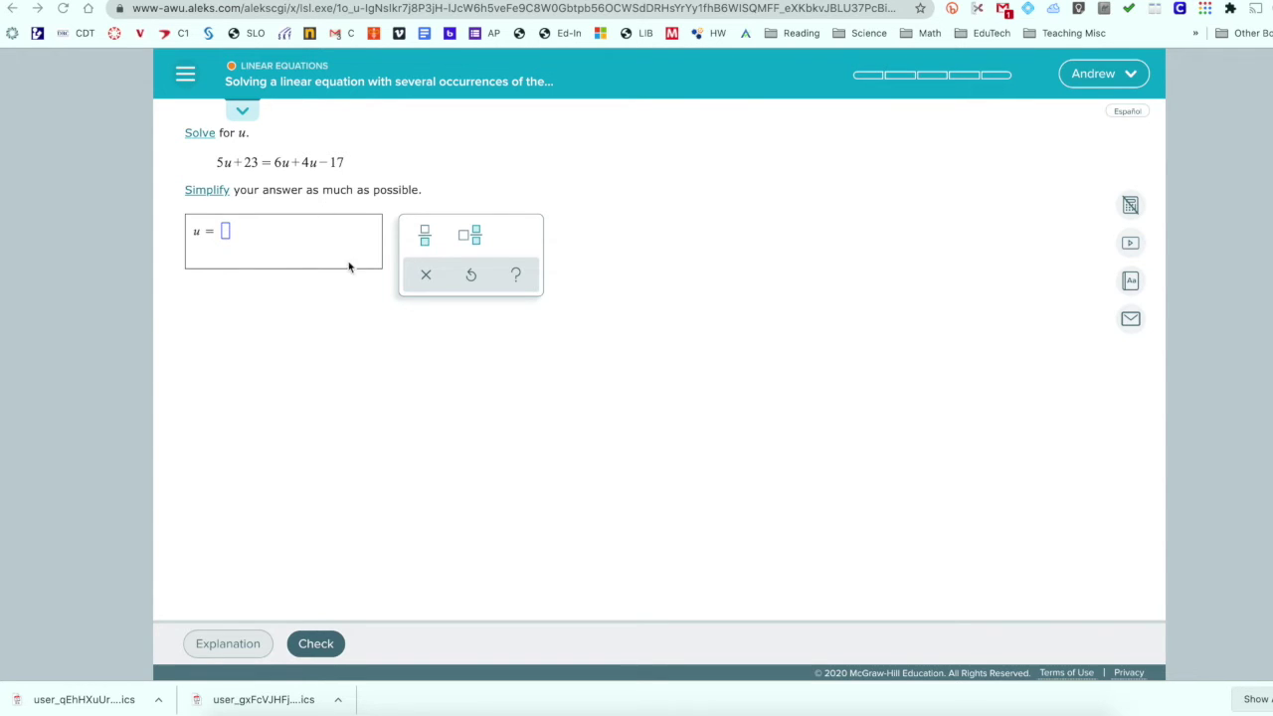
pyautogui.click(221, 643)
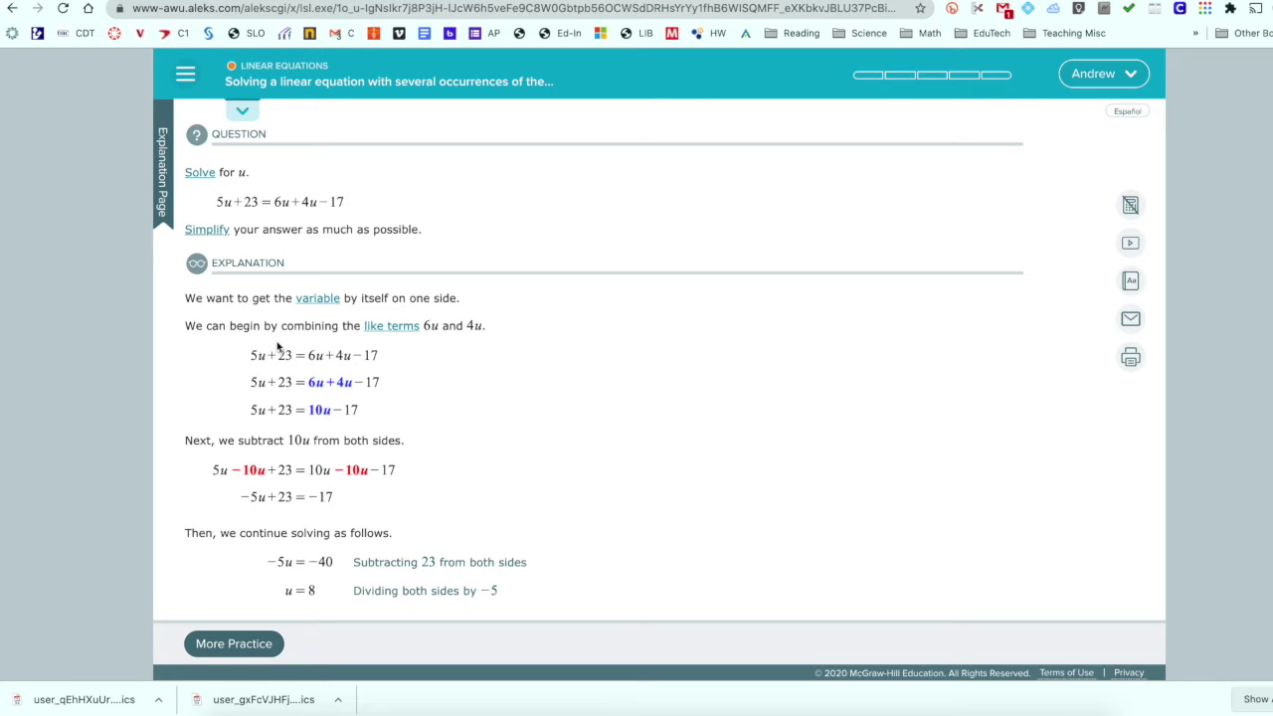
pyautogui.scroll(-1, 306, 492)
pyautogui.scroll(-4, 306, 493)
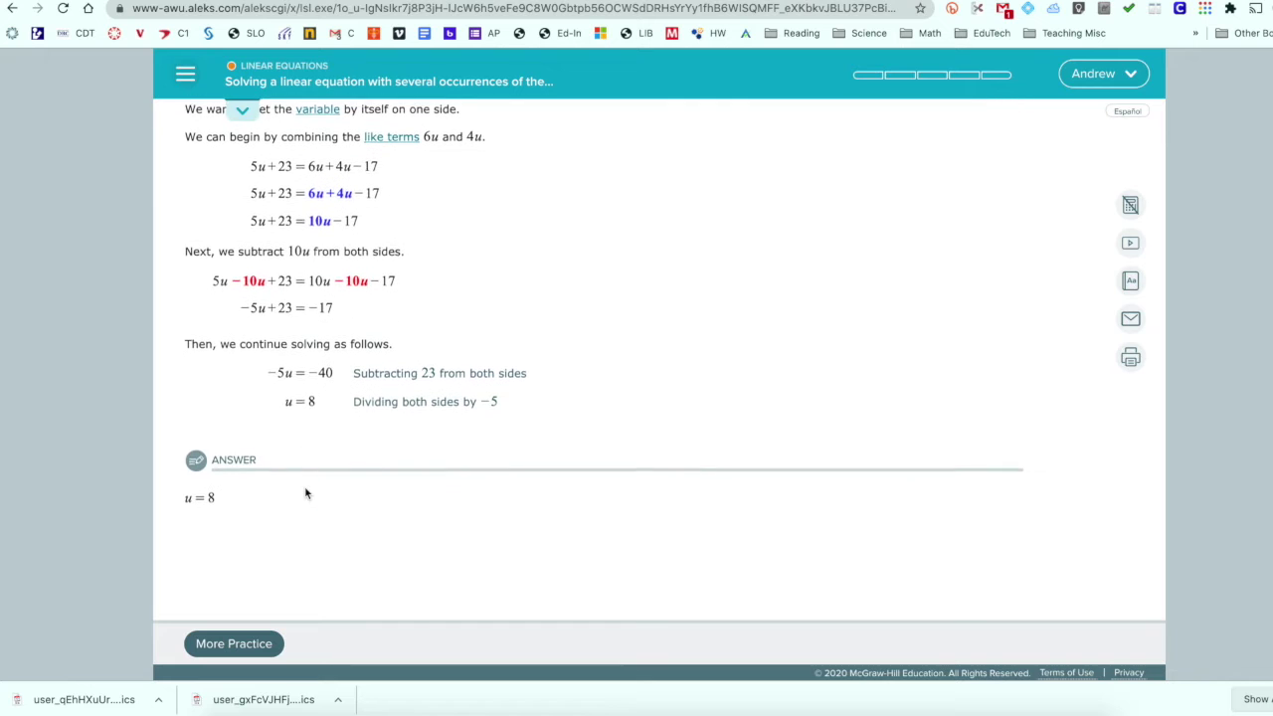
pyautogui.scroll(2, 306, 493)
pyautogui.scroll(2, 306, 492)
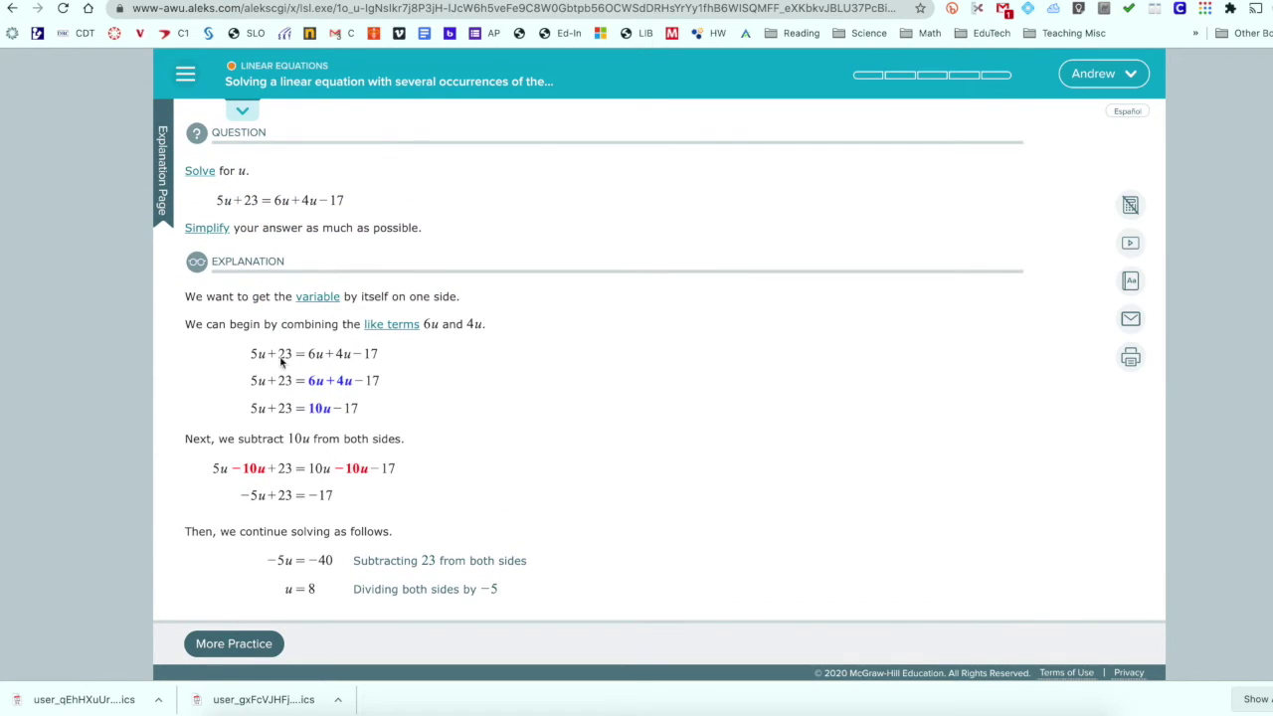
pyautogui.scroll(-1, 311, 470)
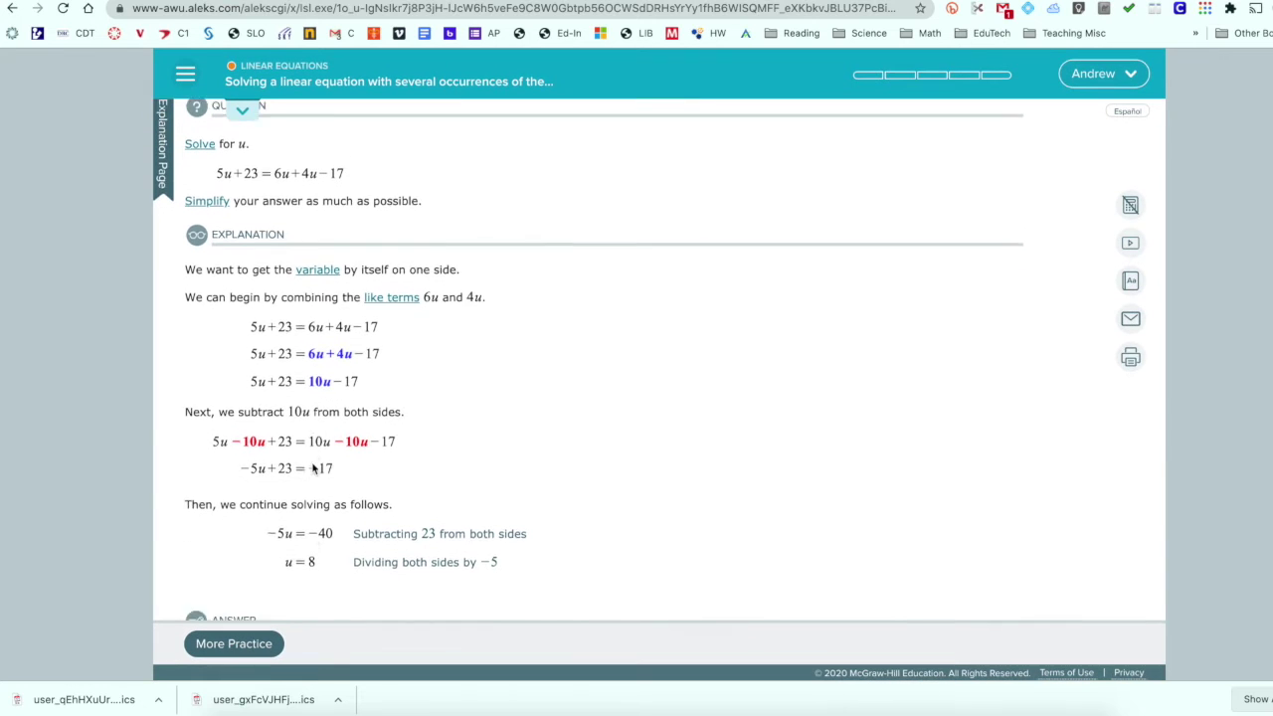
pyautogui.scroll(-3, 313, 465)
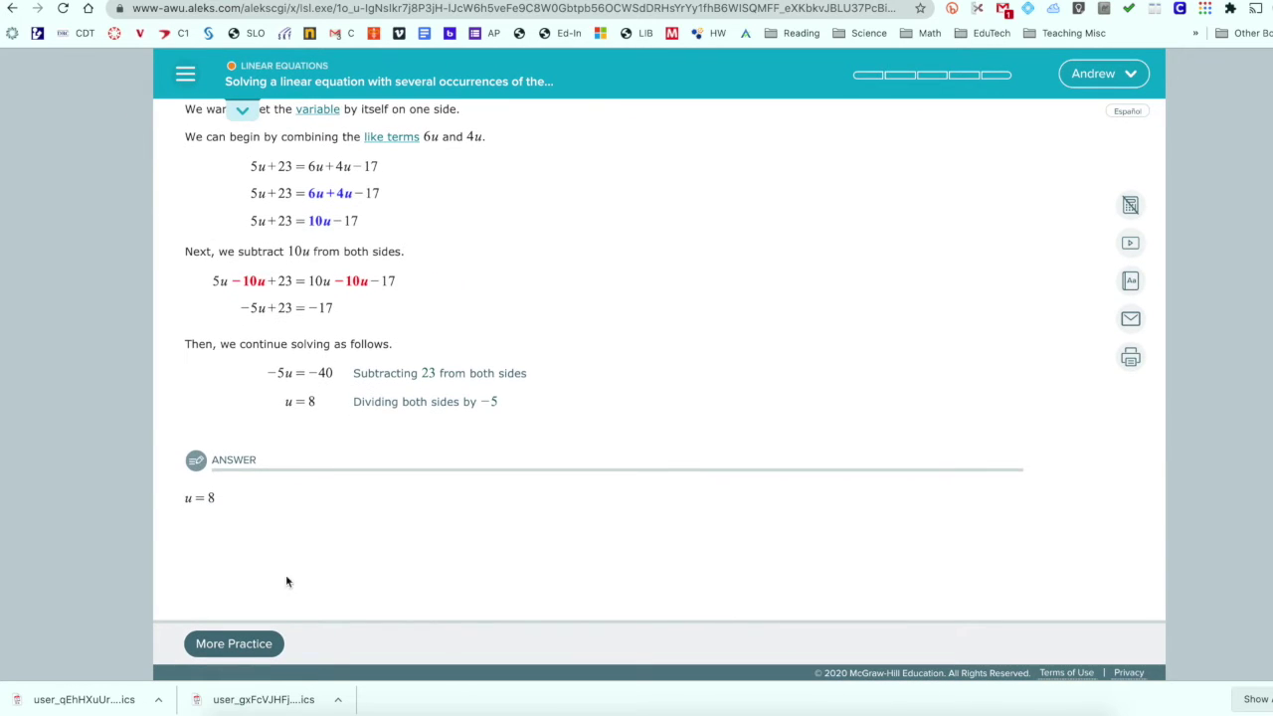
pyautogui.click(246, 644)
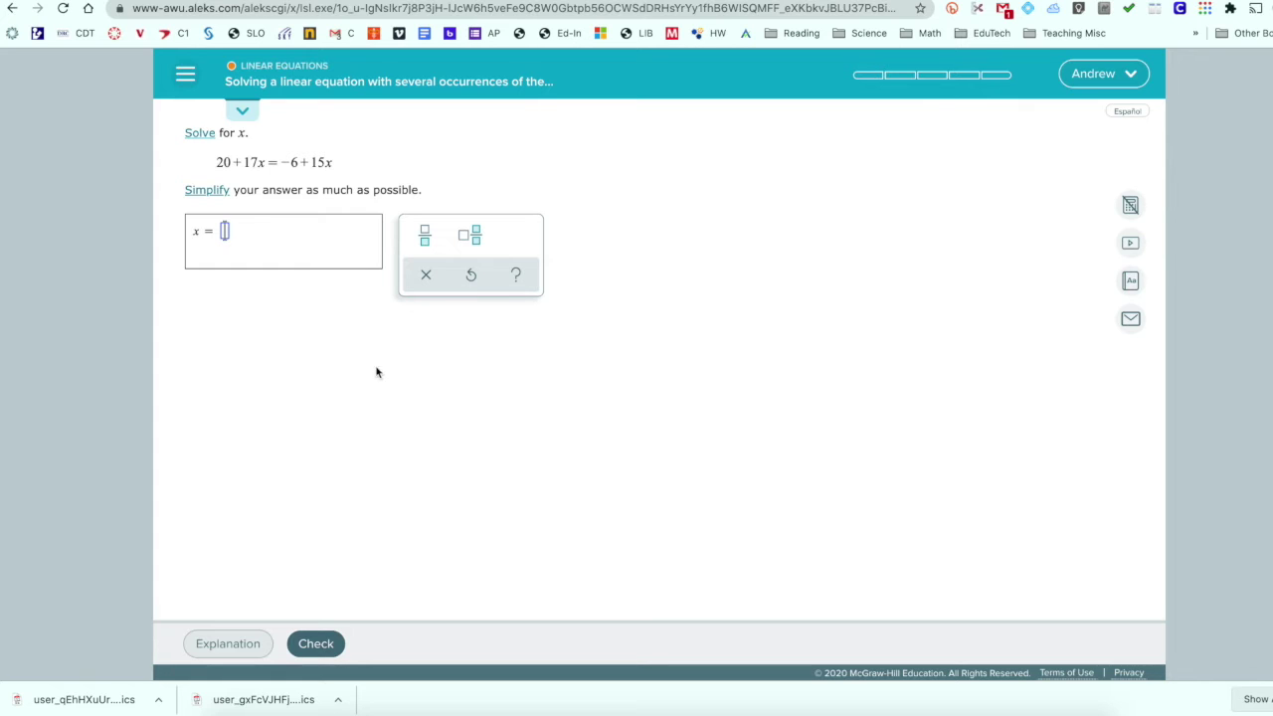
# - Preview the topic's instructional videos on equations with variables on each side, and view the dictionary's list of terms
pyautogui.click(1131, 244)
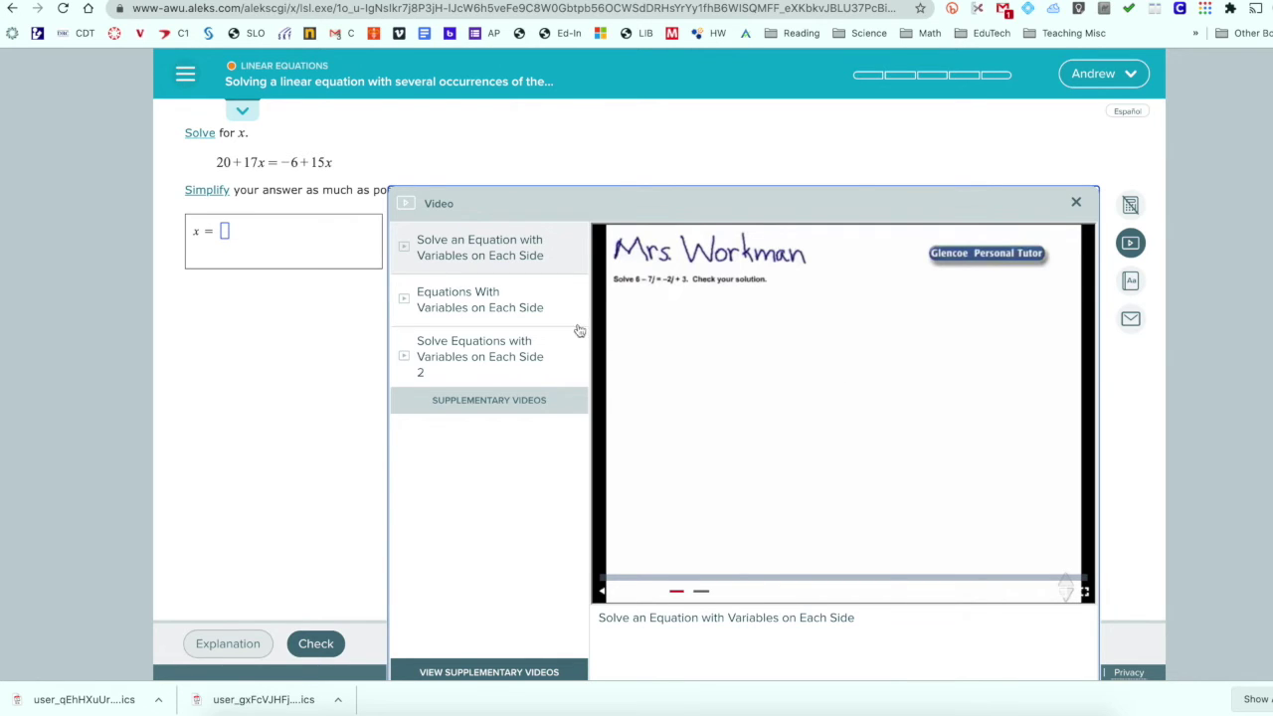
pyautogui.click(552, 310)
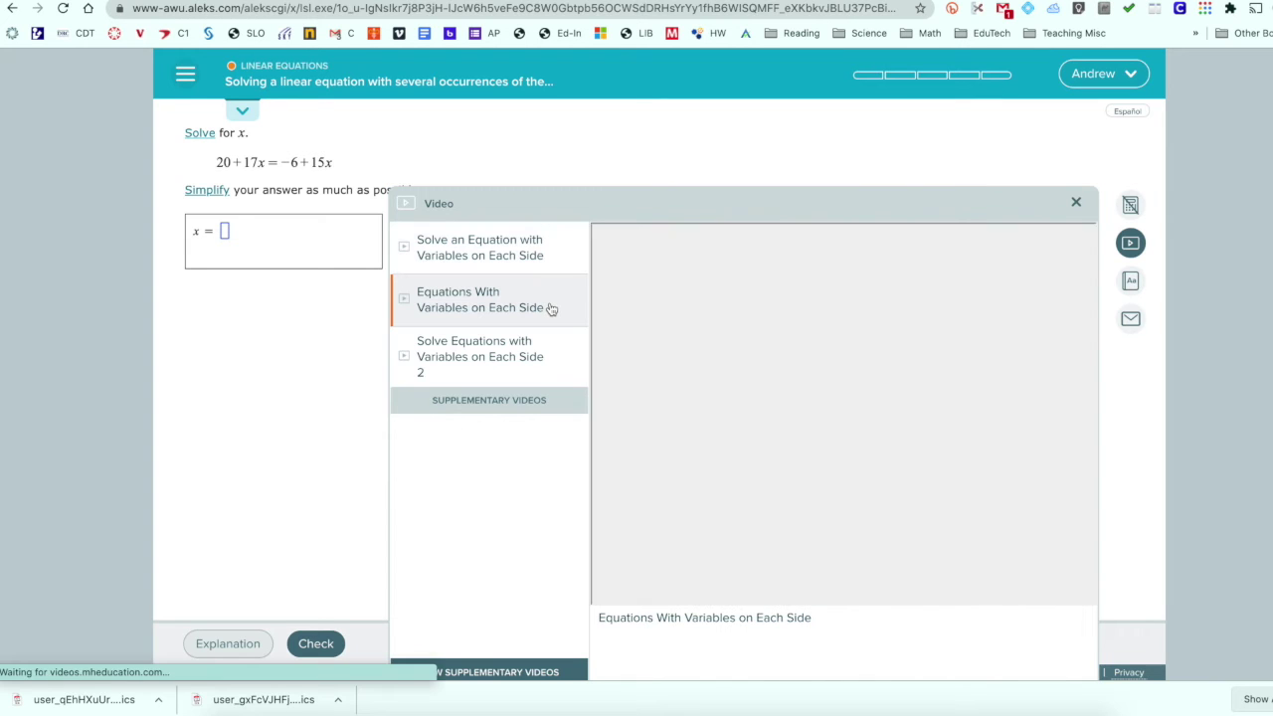
pyautogui.click(552, 371)
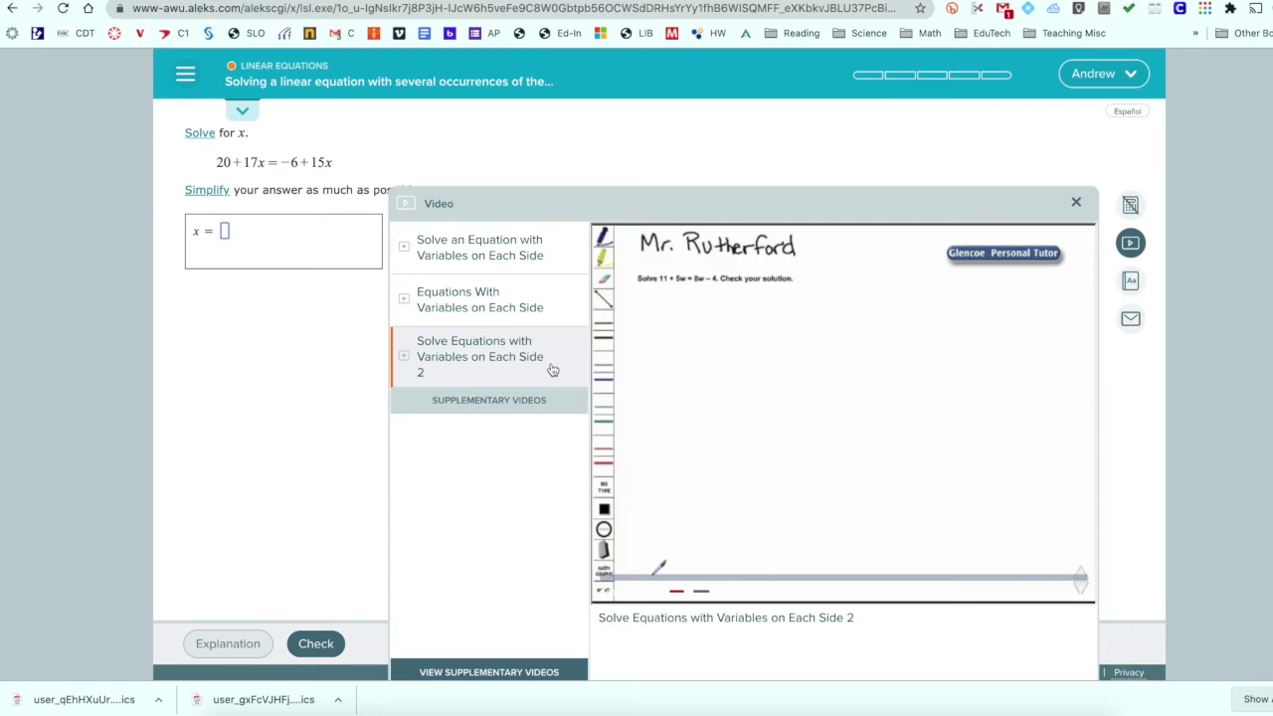
pyautogui.click(1075, 202)
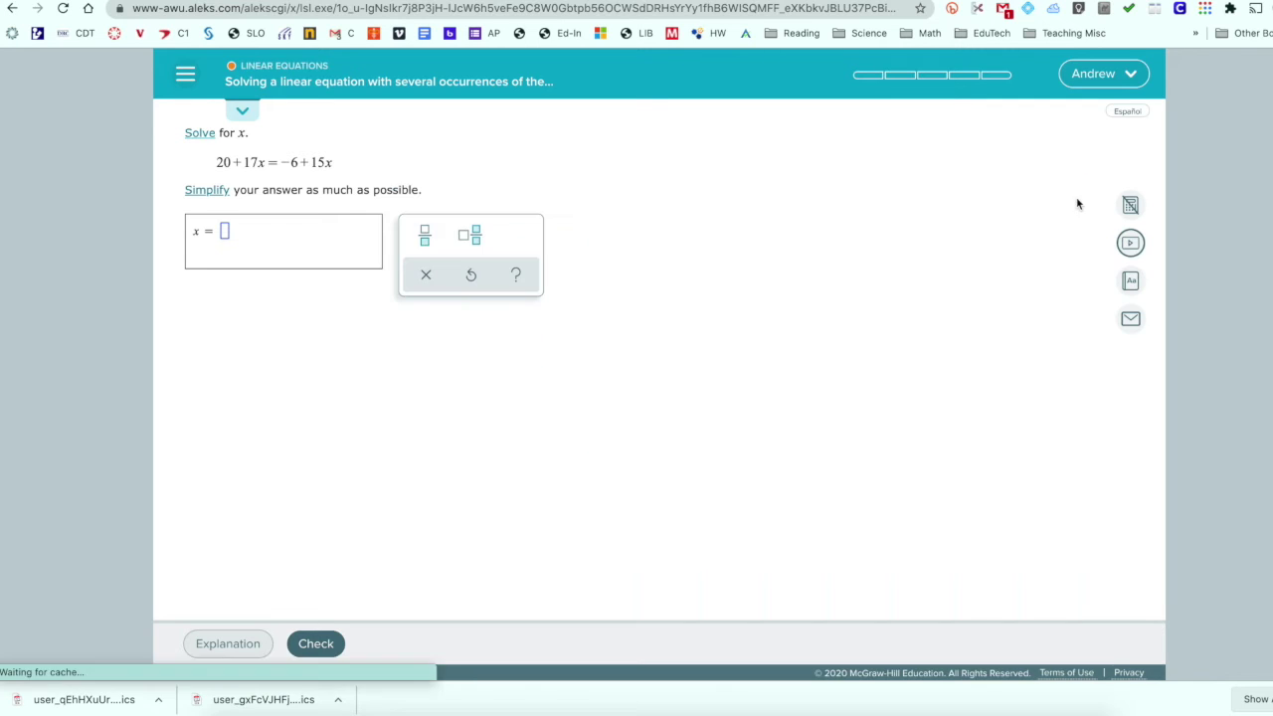
pyautogui.click(1137, 284)
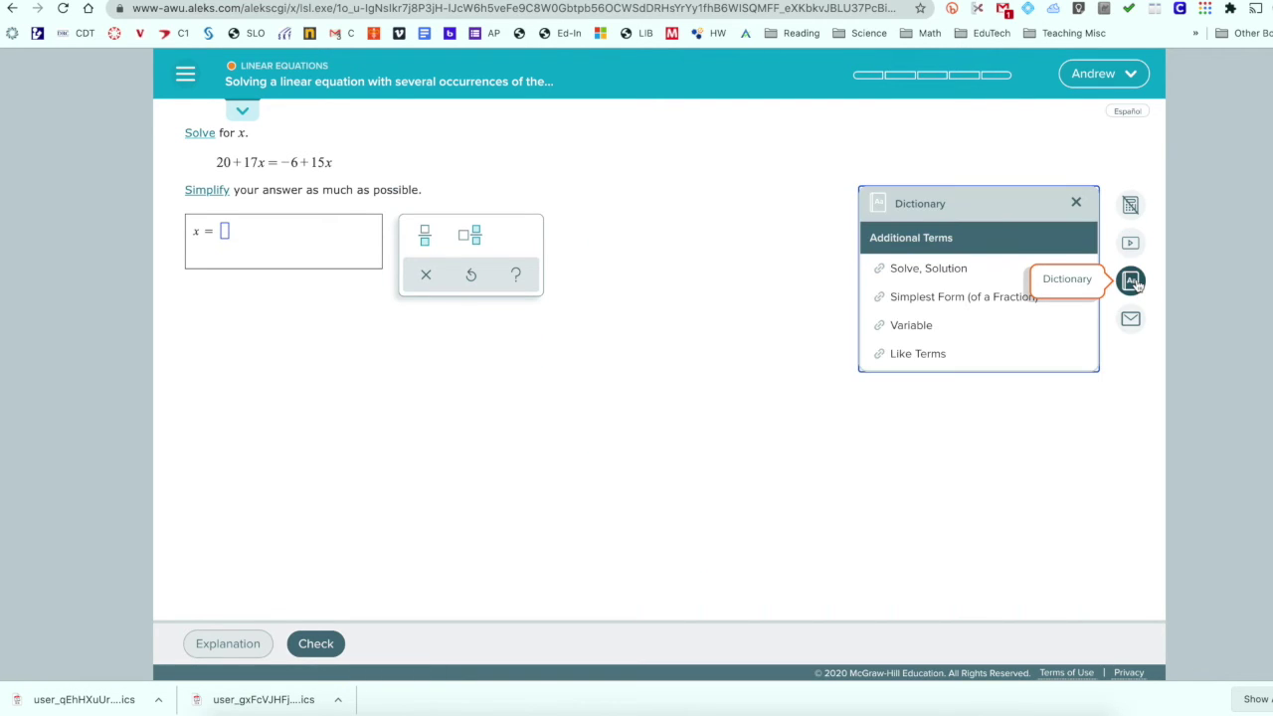
pyautogui.click(1077, 206)
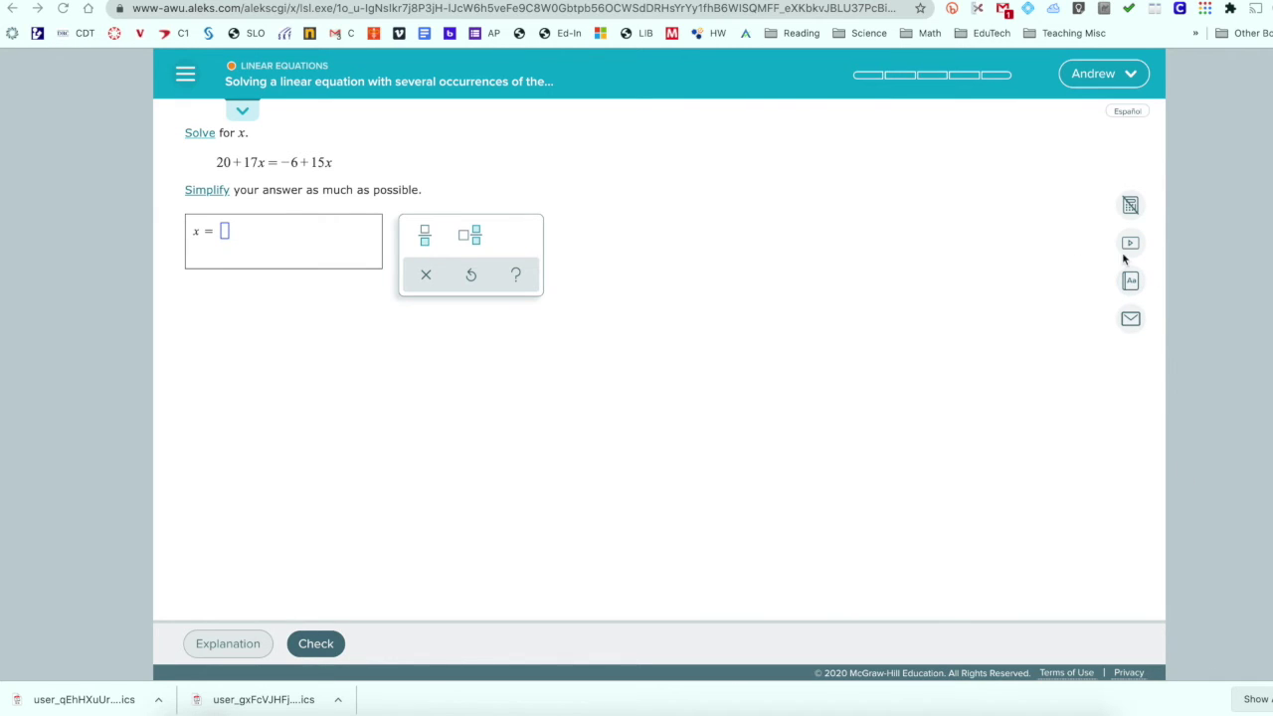
# - Compose a message to the instructor from the problem page with the subject "Test Help"
pyautogui.click(1131, 319)
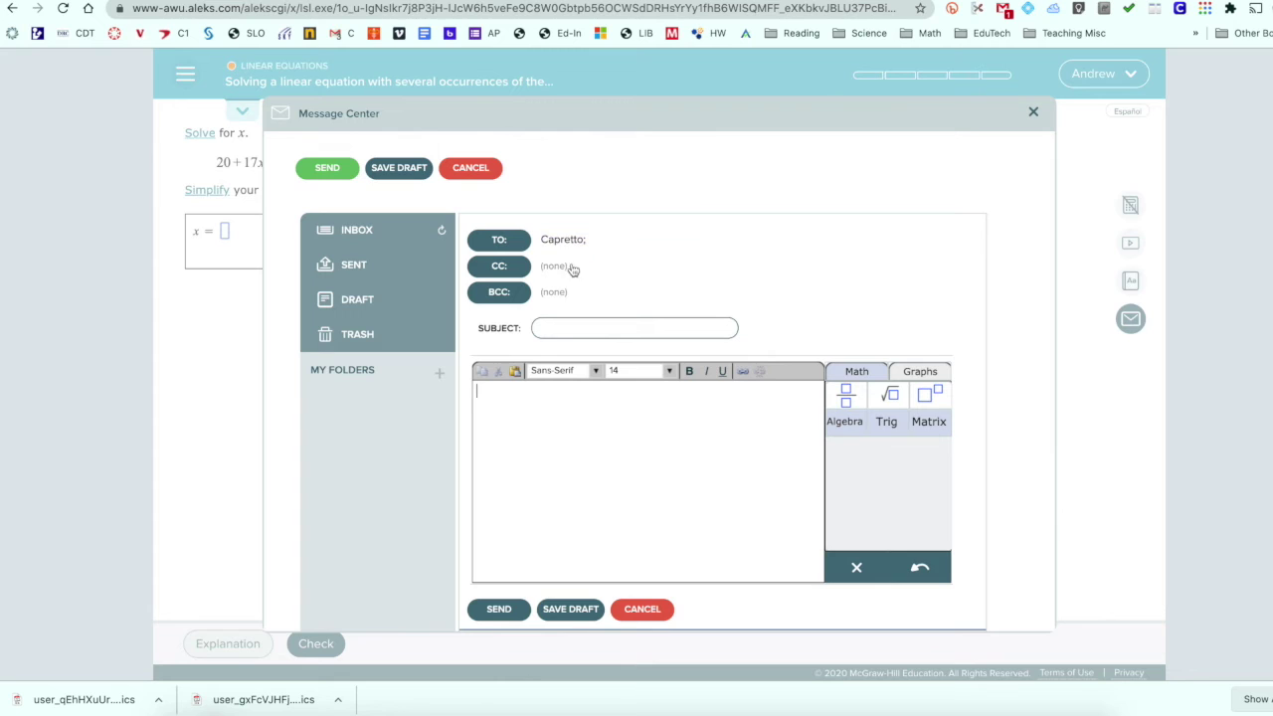
pyautogui.click(559, 333)
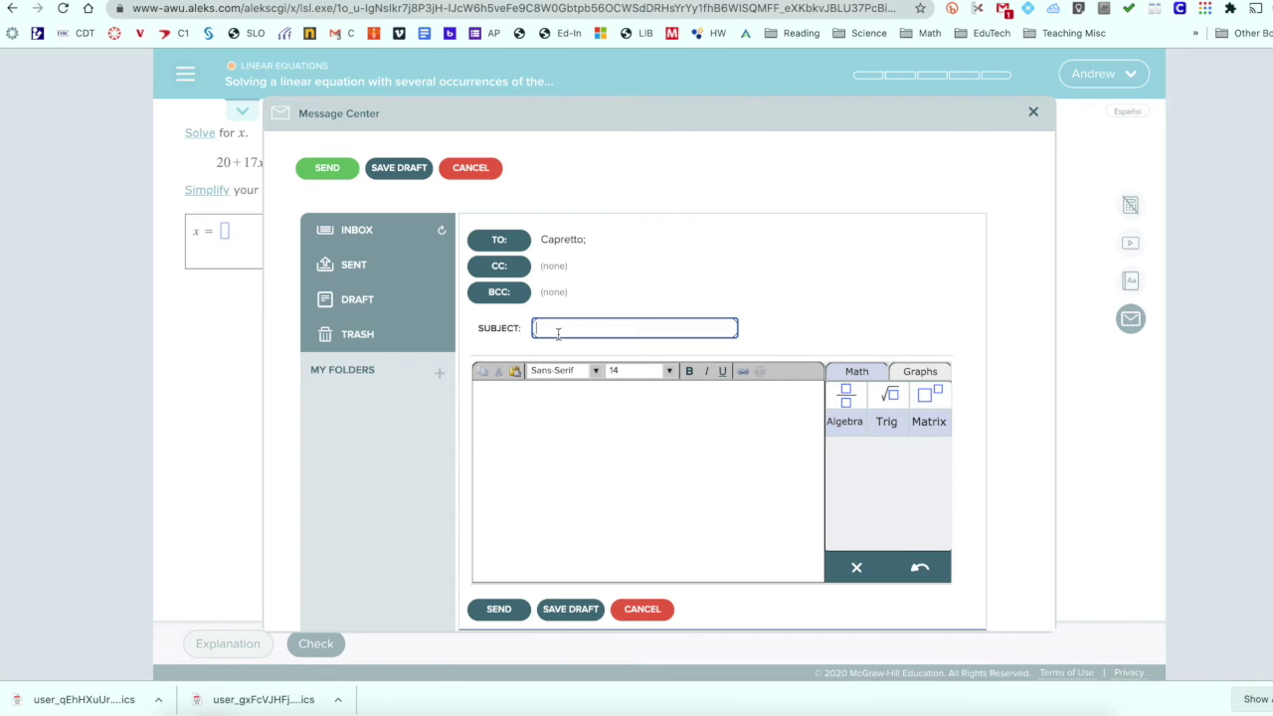
pyautogui.write('Test Help')
# - Insert the fraction 3/x and the expression 3x^2 into the message body as math
pyautogui.click(551, 394)
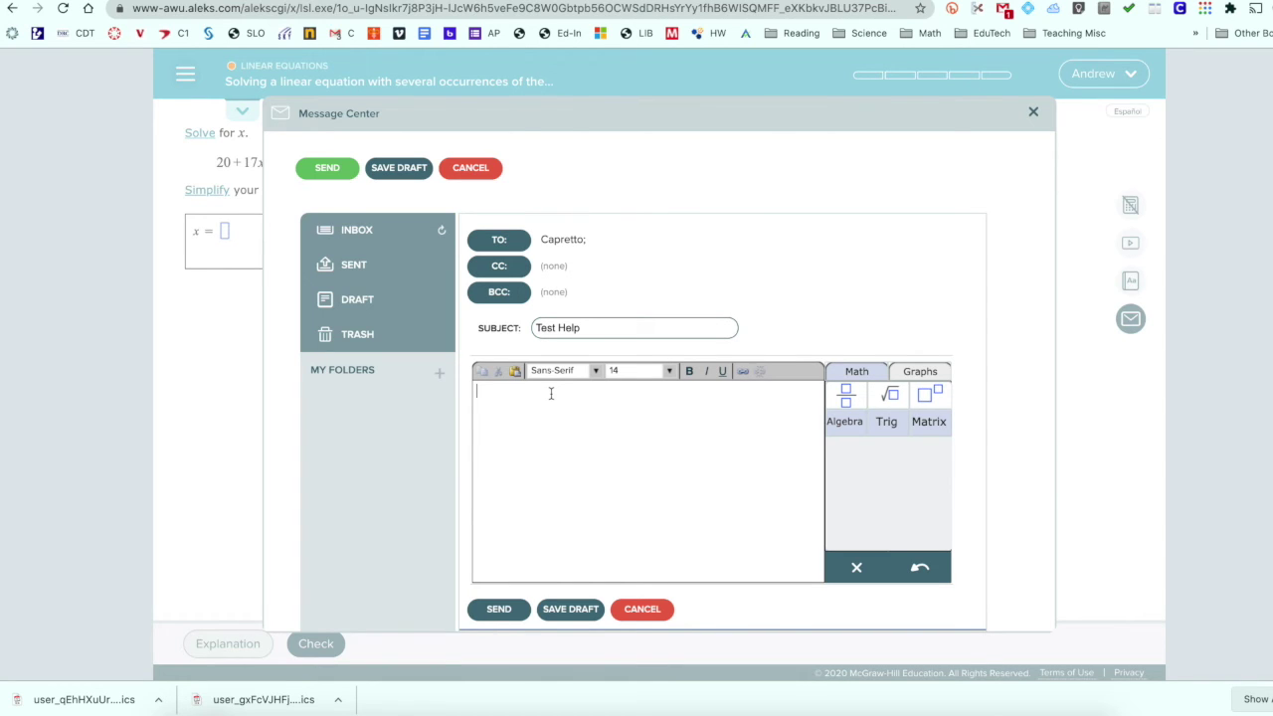
pyautogui.click(860, 371)
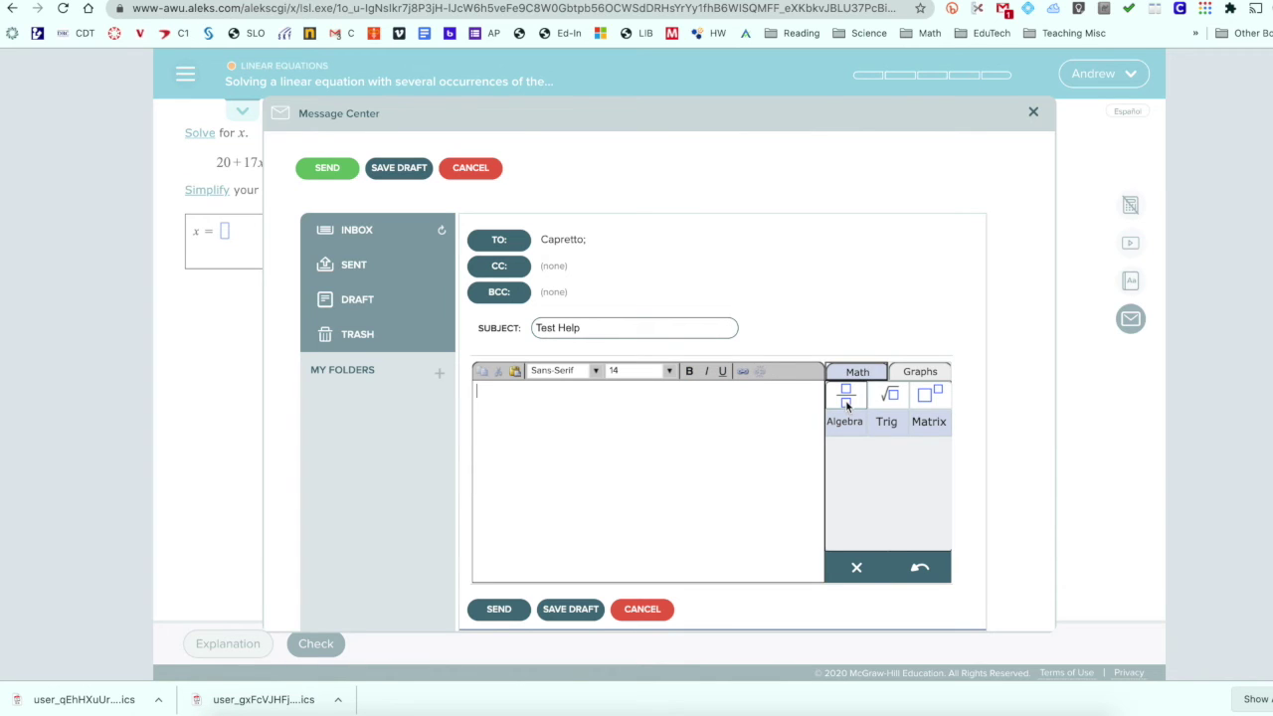
pyautogui.click(847, 403)
pyautogui.write('3/x')
pyautogui.click(533, 411)
pyautogui.click(845, 419)
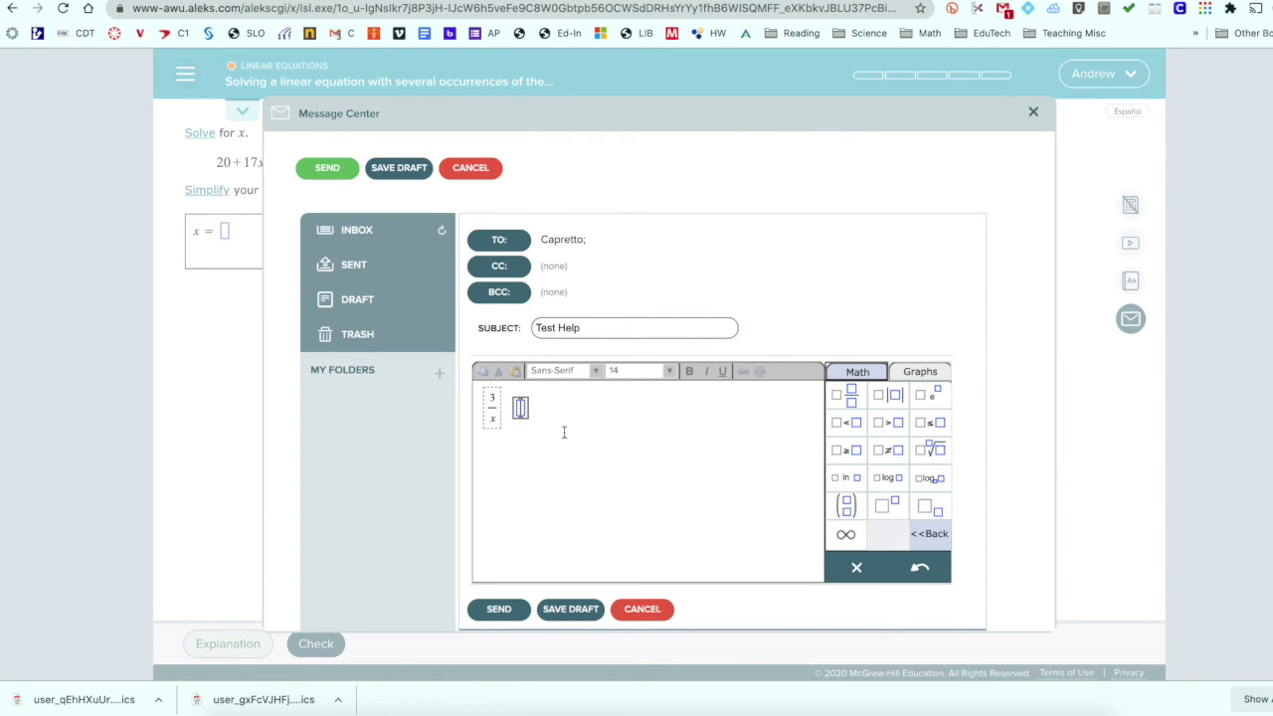
pyautogui.write('3x^2')
# - Insert a coordinate graph after the expressions and draw a straight line through about (-4, 5) and (5, -3) with the ruler and pencil
pyautogui.click(922, 372)
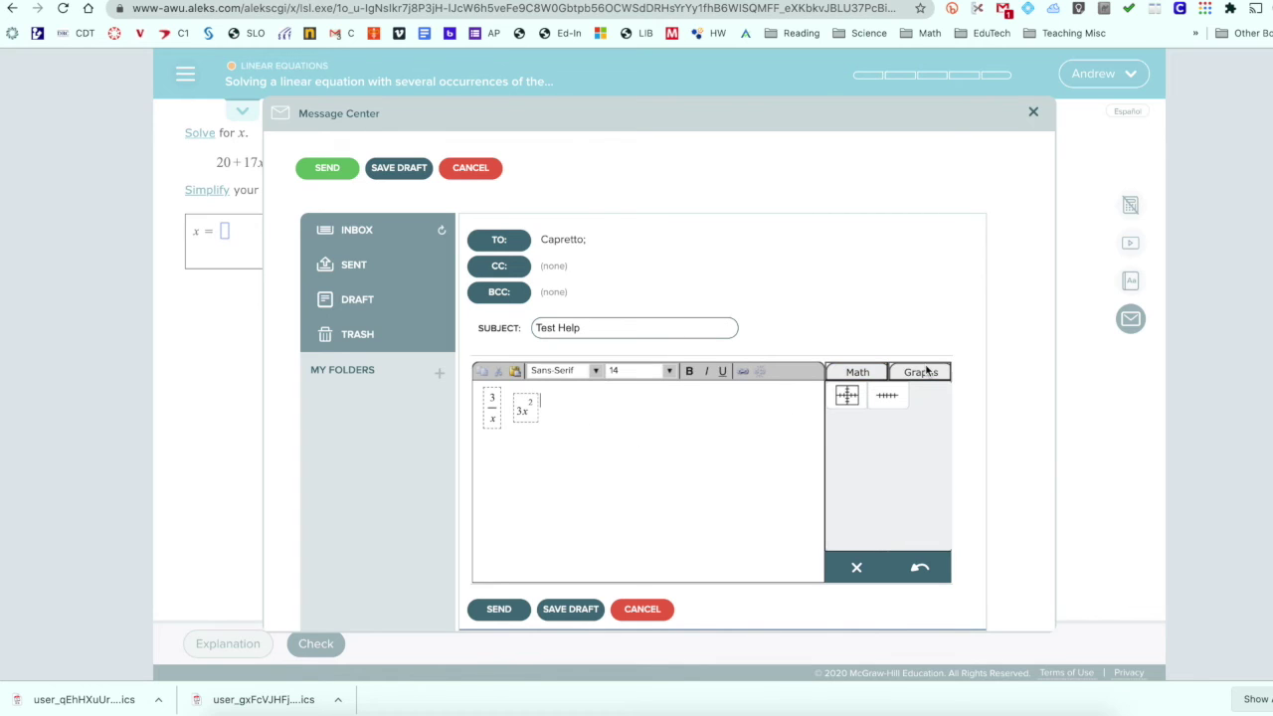
pyautogui.click(846, 396)
pyautogui.click(847, 396)
pyautogui.click(603, 413)
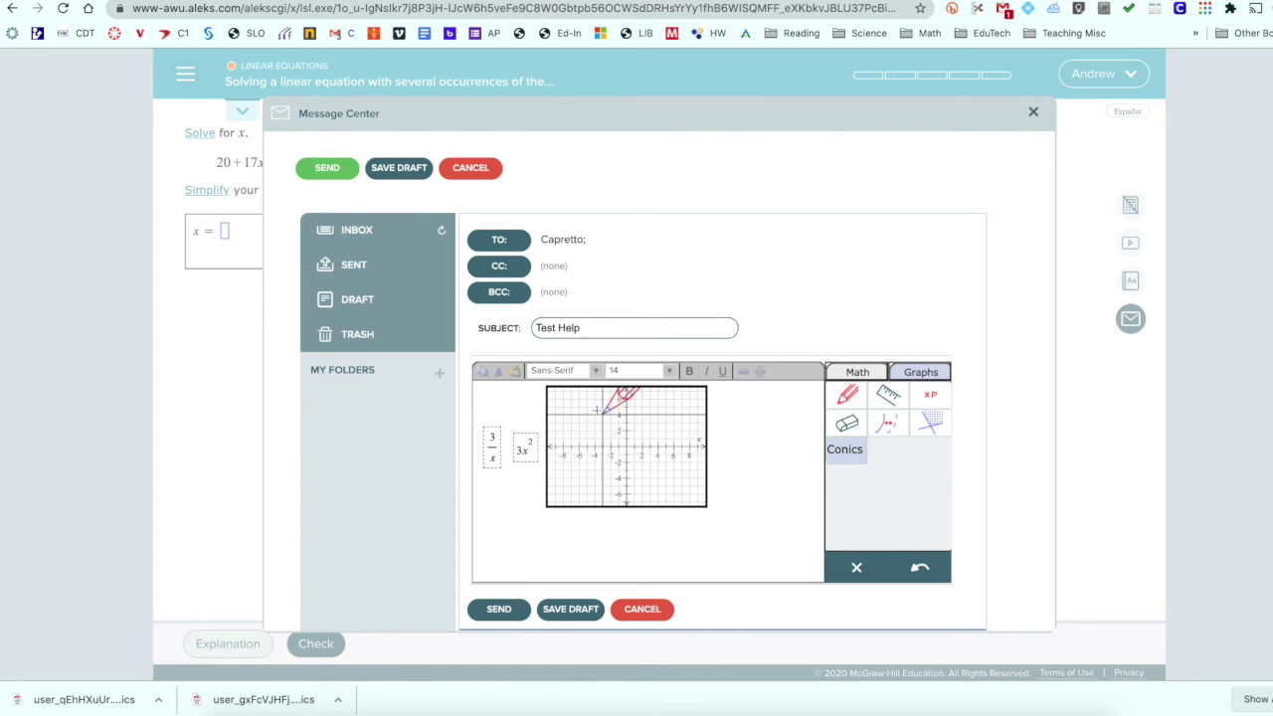
pyautogui.click(892, 396)
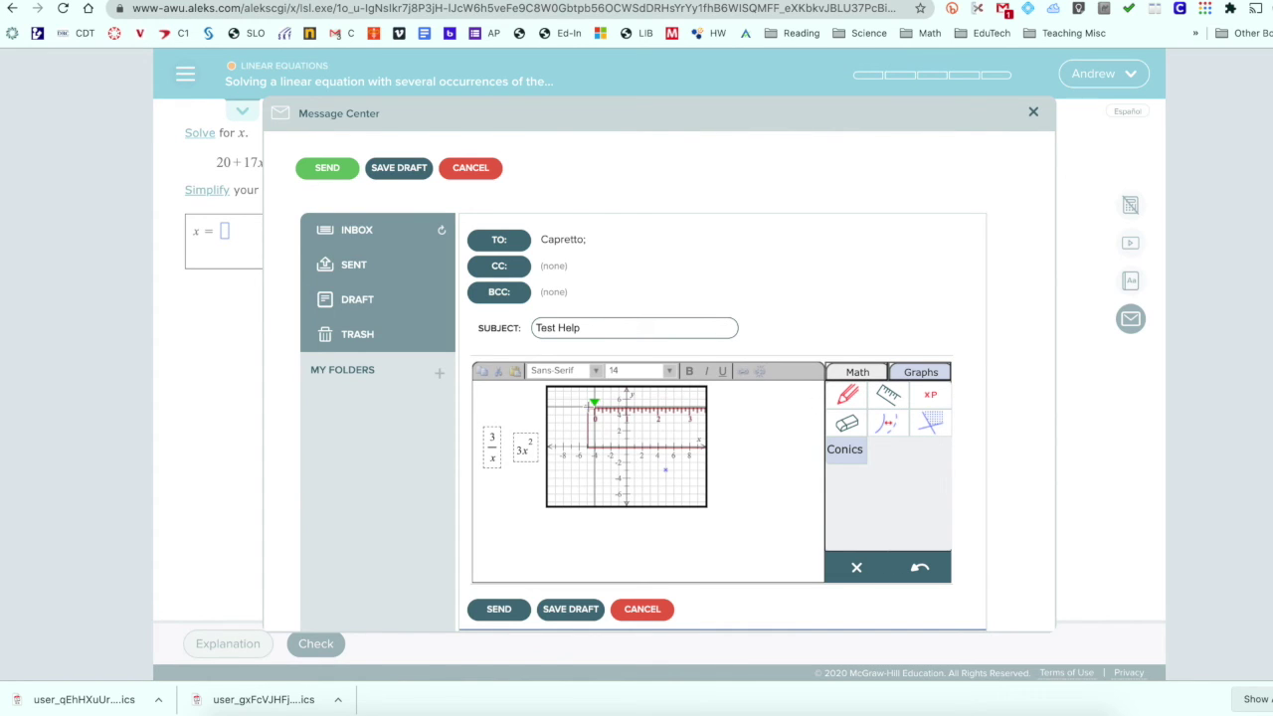
pyautogui.click(666, 468)
pyautogui.click(854, 398)
pyautogui.moveTo(678, 483); pyautogui.dragTo(699, 488)
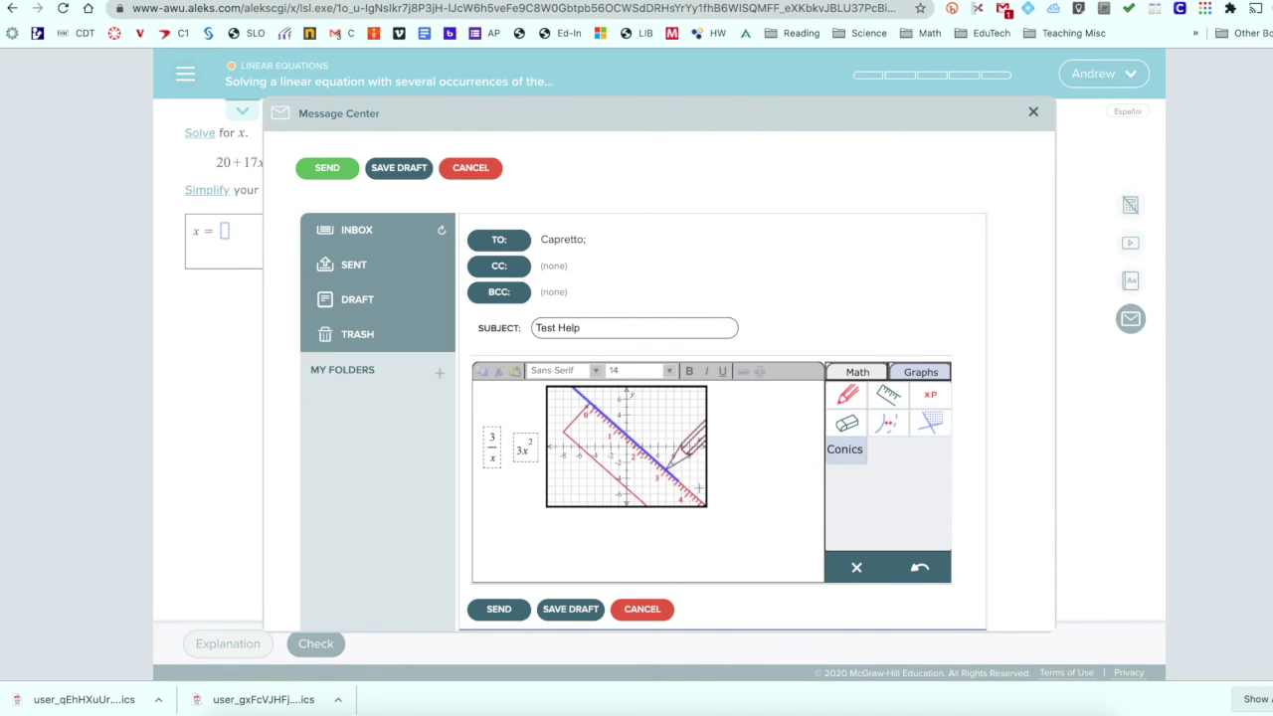
pyautogui.click(889, 400)
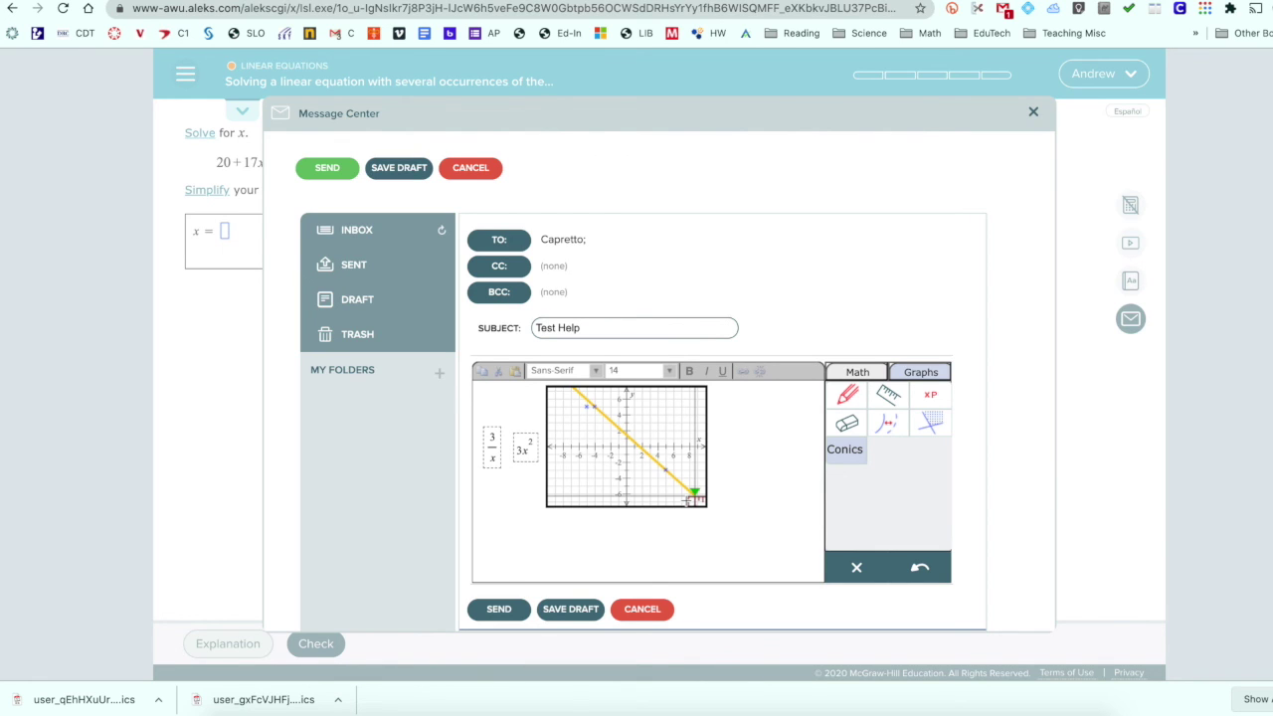
# - Send the message to the instructor and close the Message Center
pyautogui.click(499, 610)
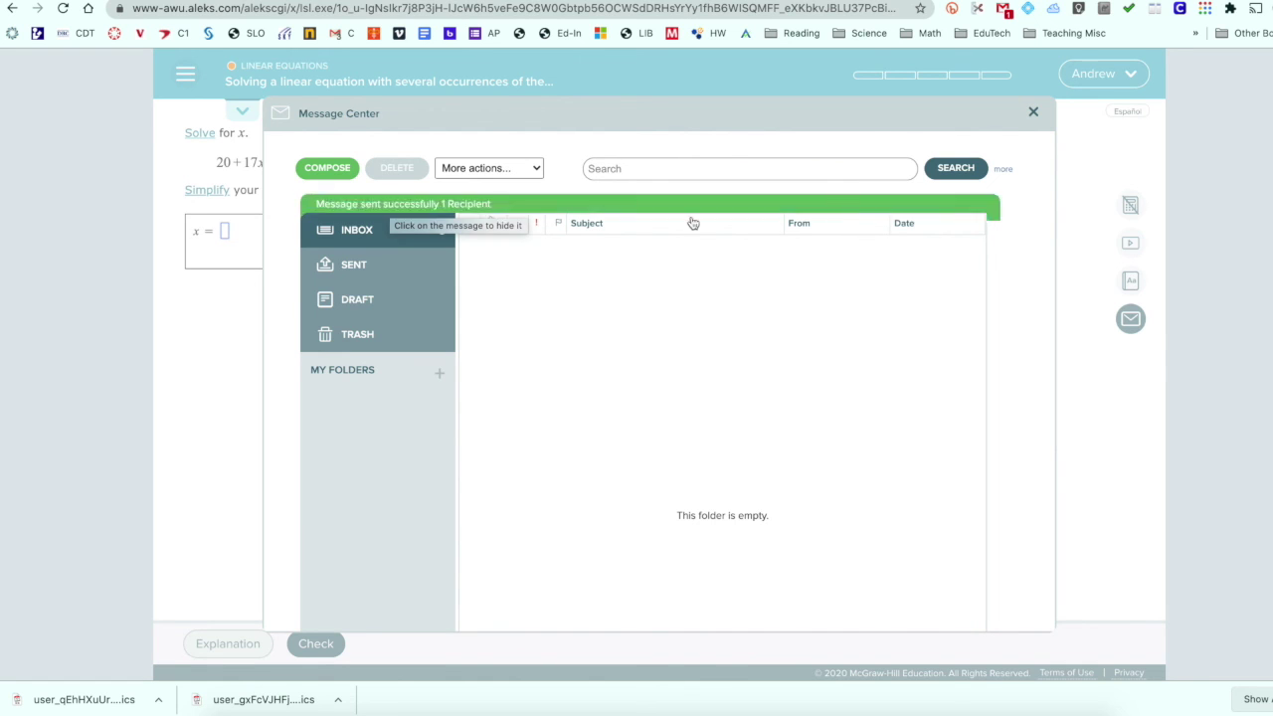
pyautogui.click(1033, 112)
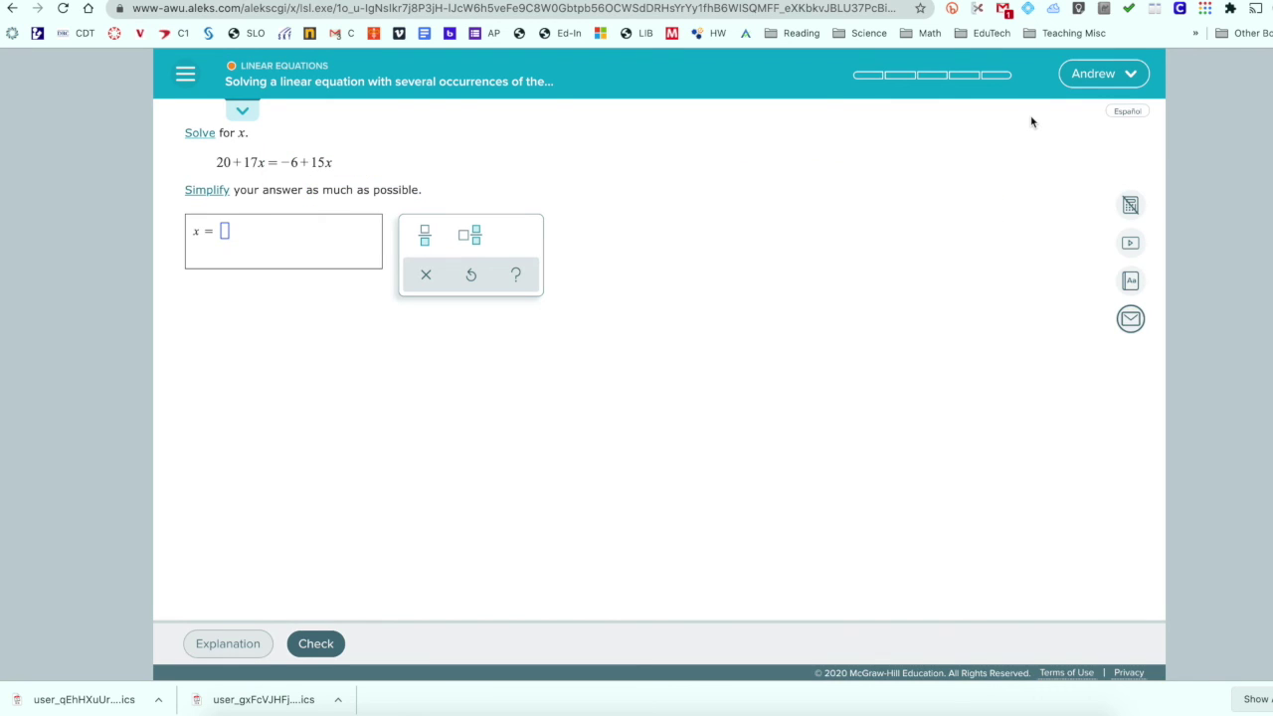